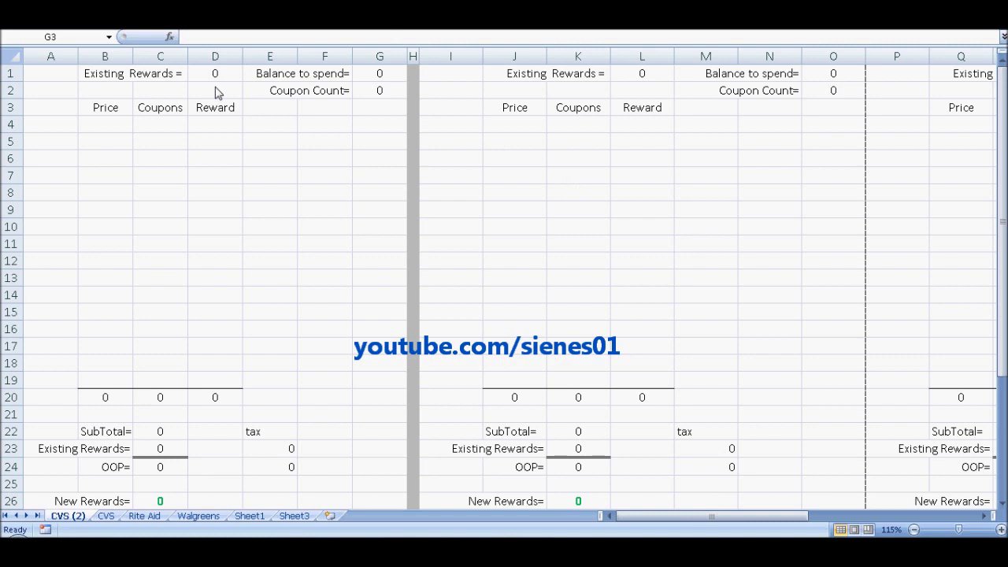
# Review the existing rewards and balance to spend cells, and inspect the coupon count formula for the first transaction
pyautogui.click(159, 72)
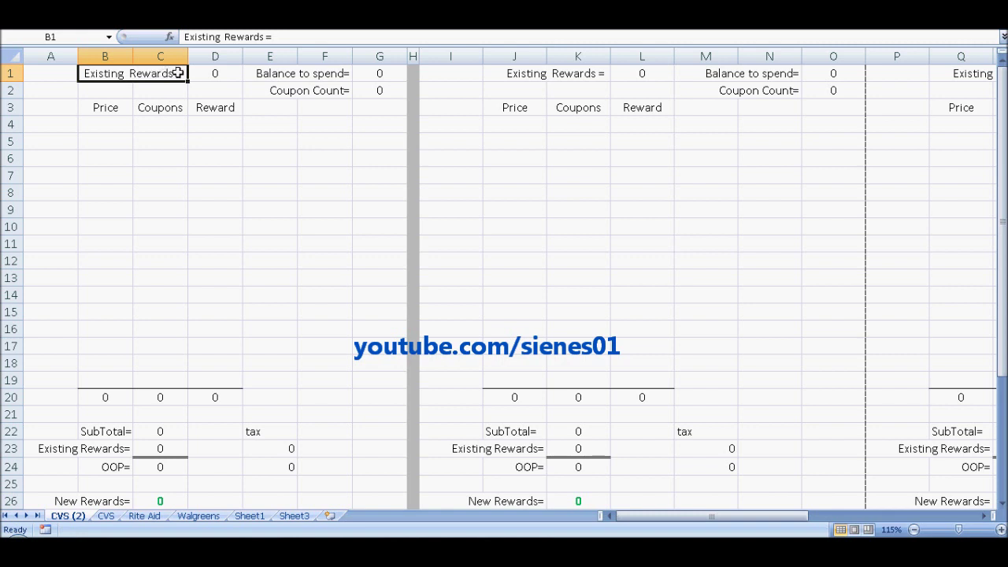
pyautogui.click(210, 76)
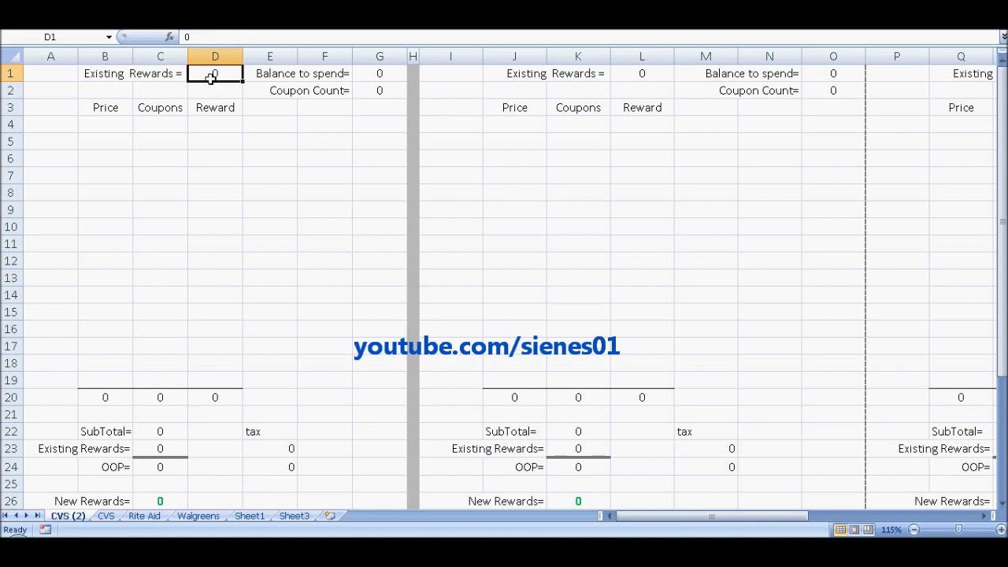
pyautogui.click(278, 74)
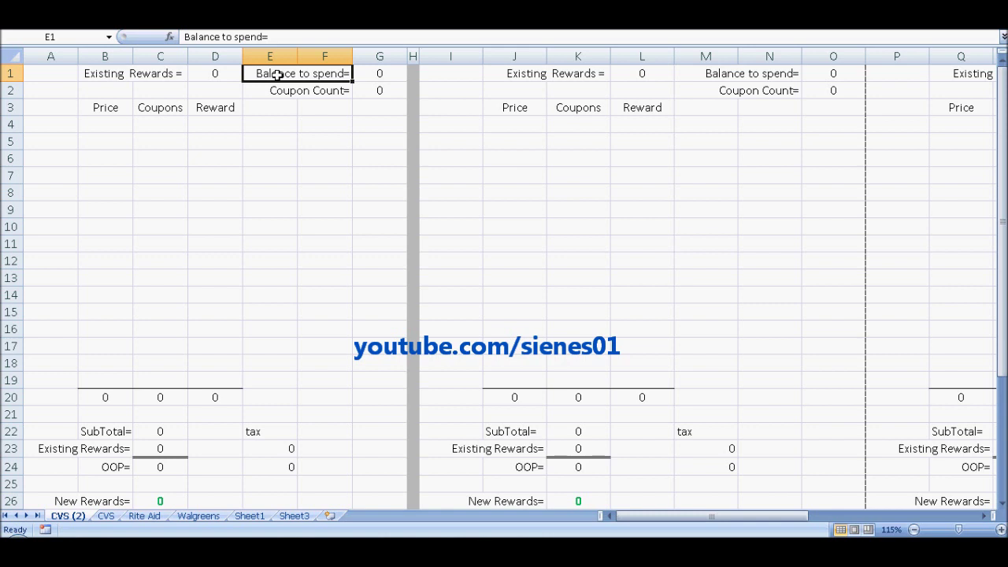
pyautogui.click(337, 91)
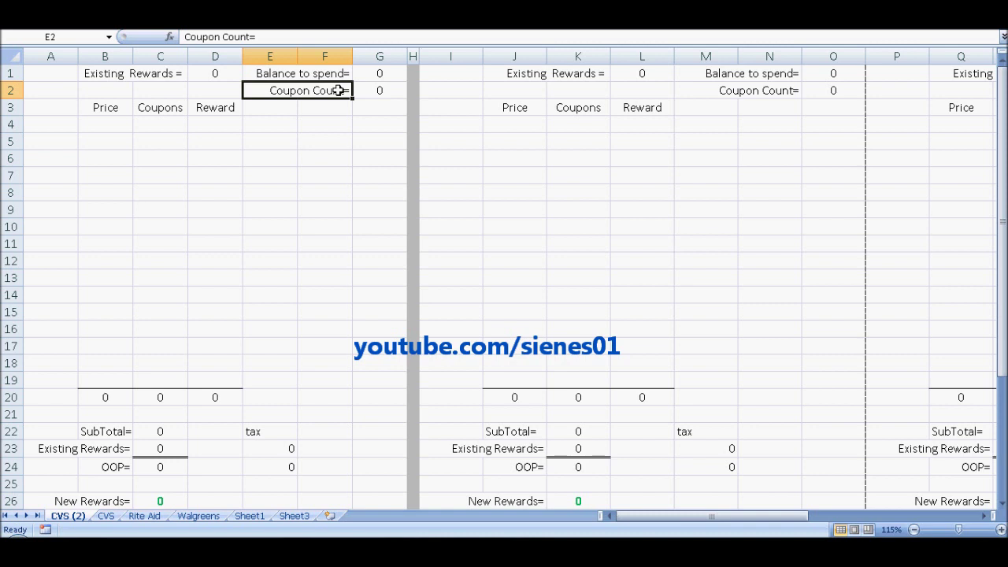
pyautogui.doubleClick(391, 89)
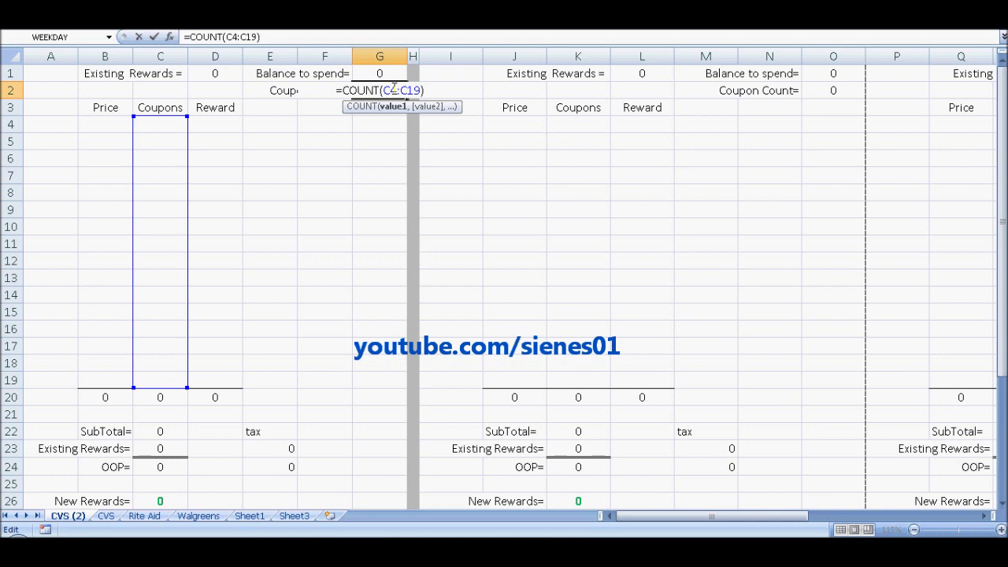
pyautogui.press('Return')
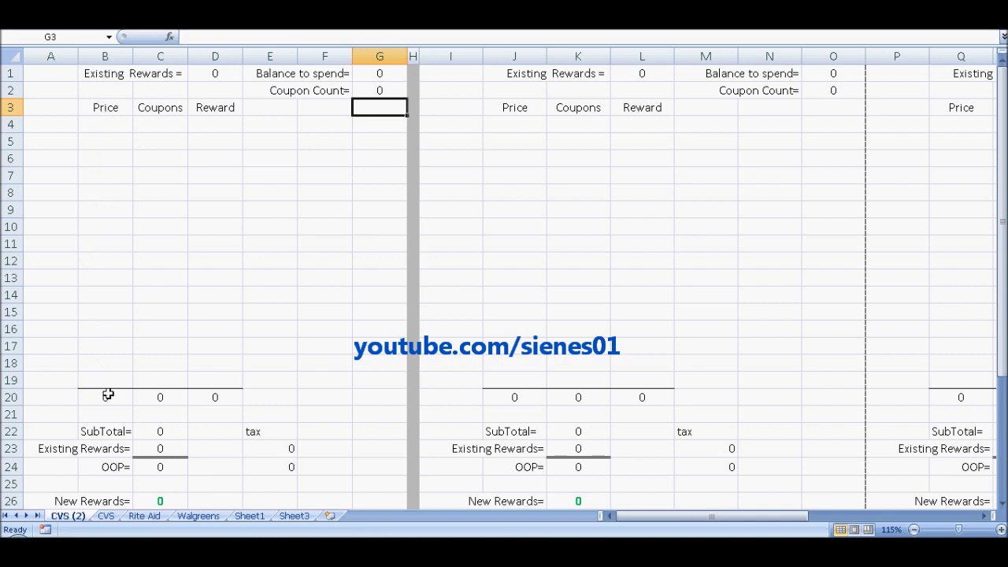
# Examine the Coupons and Reward columns and their total formulas in row 20 of the first transaction
pyautogui.click(177, 110)
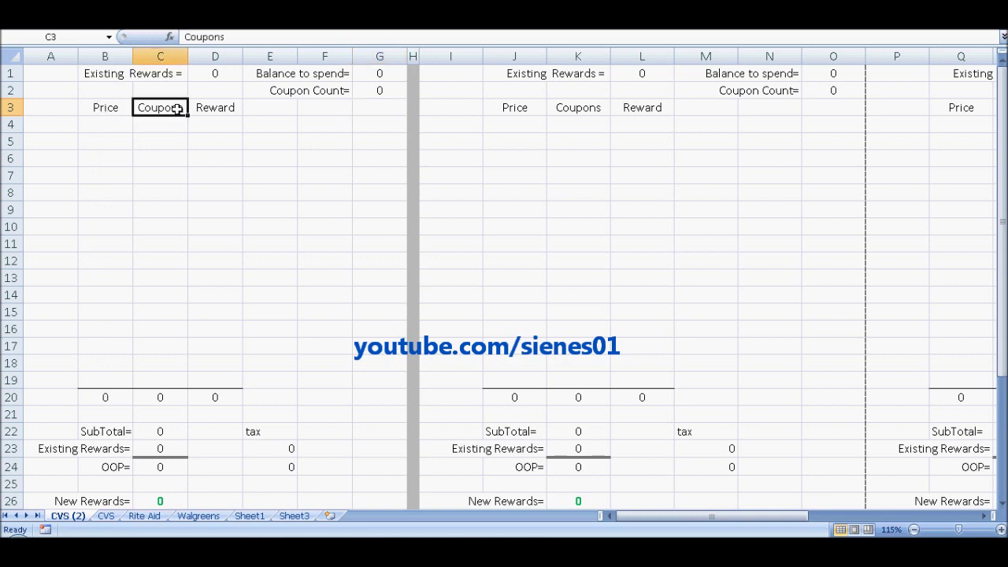
pyautogui.click(156, 397)
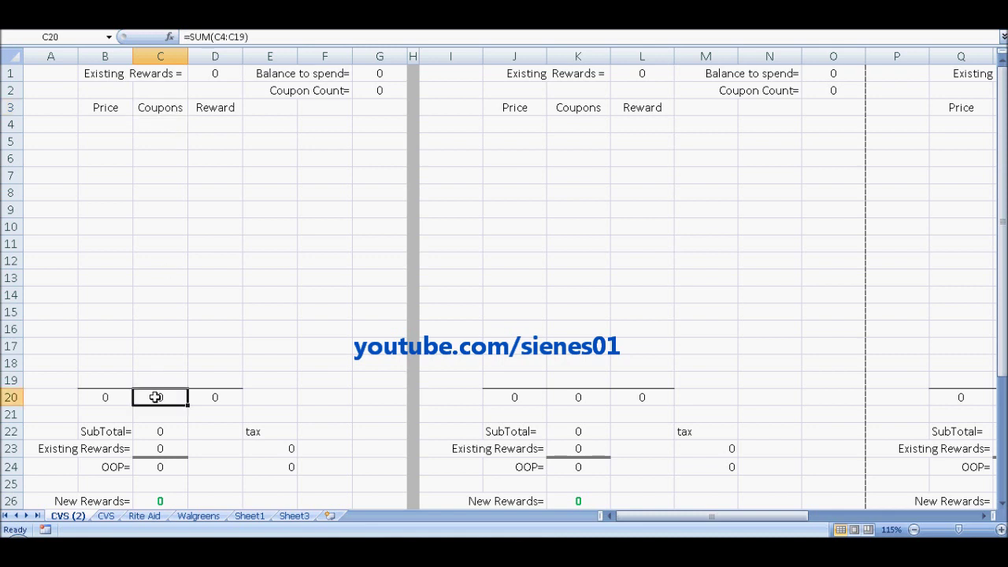
pyautogui.click(229, 111)
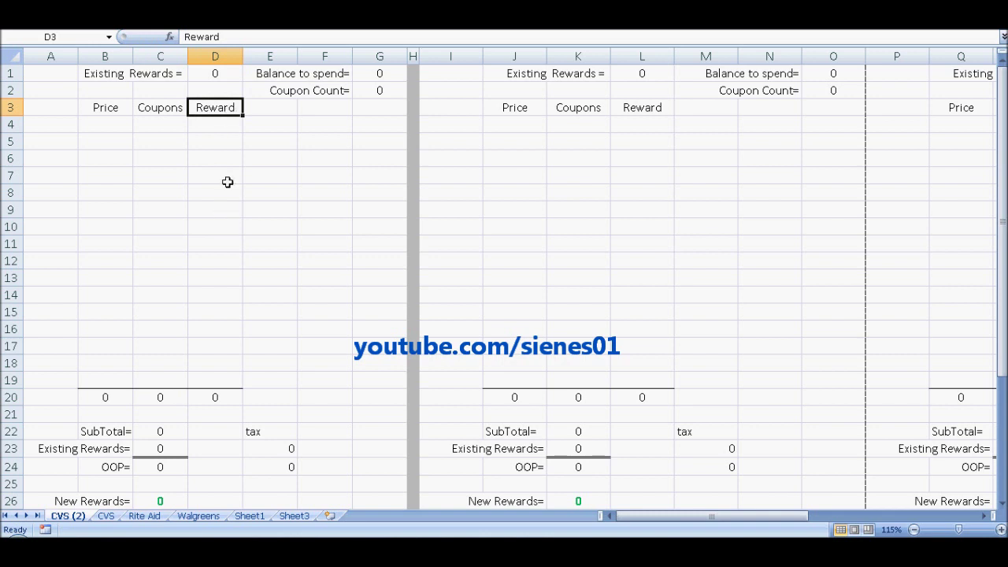
pyautogui.click(211, 393)
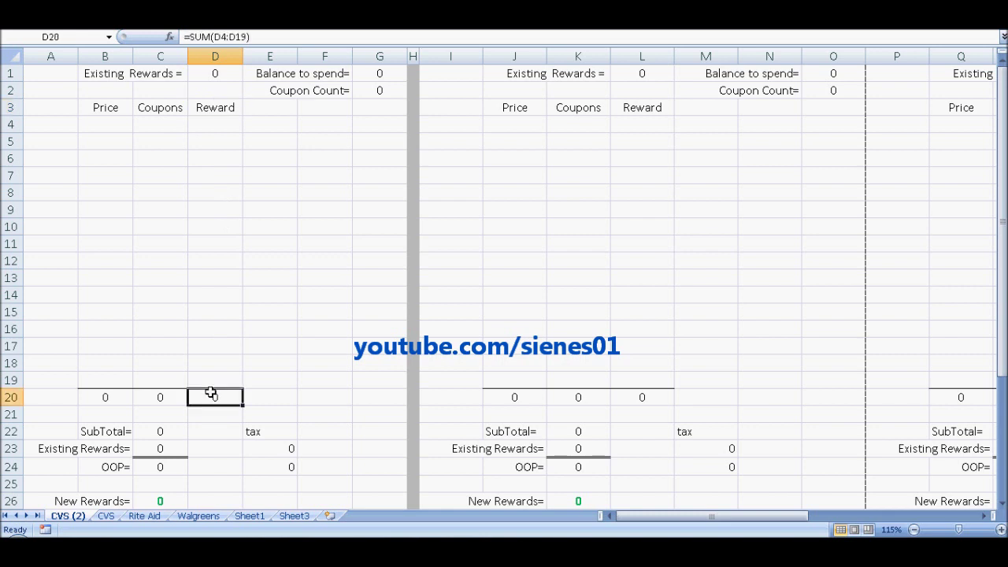
# Inspect the subtotal, existing rewards, OOP and new rewards formulas, and the second transaction's existing rewards cell
pyautogui.doubleClick(144, 431)
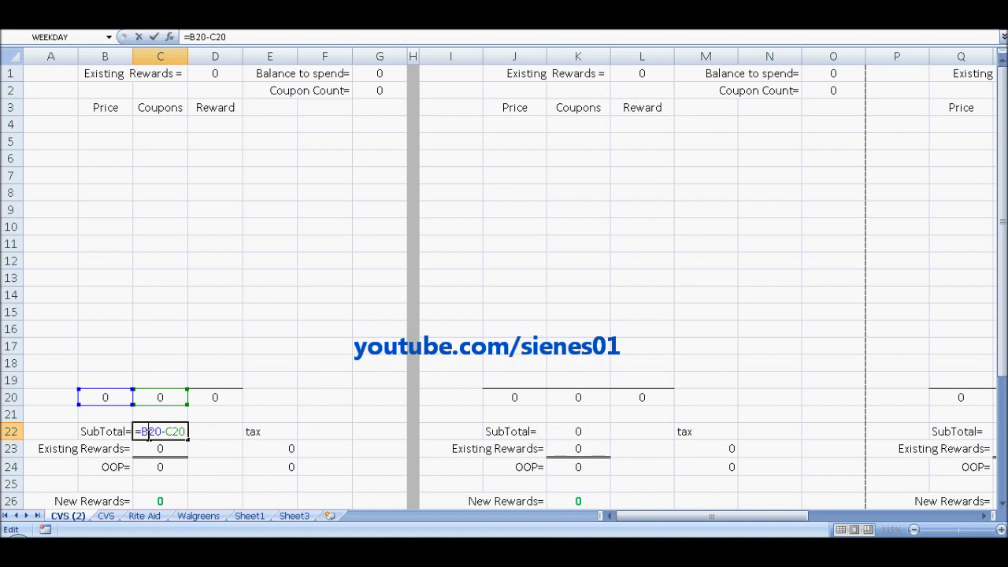
pyautogui.press('Return')
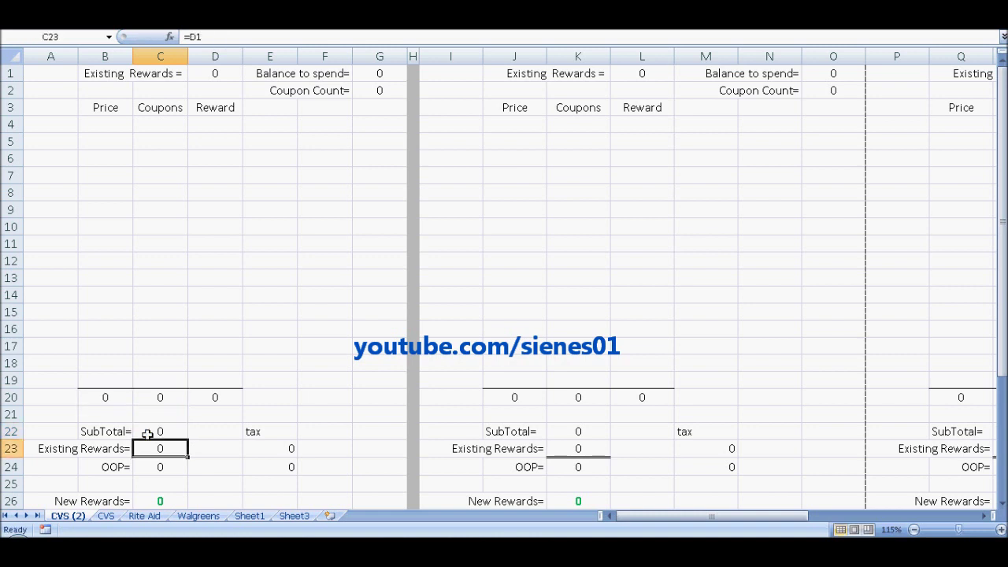
pyautogui.doubleClick(157, 449)
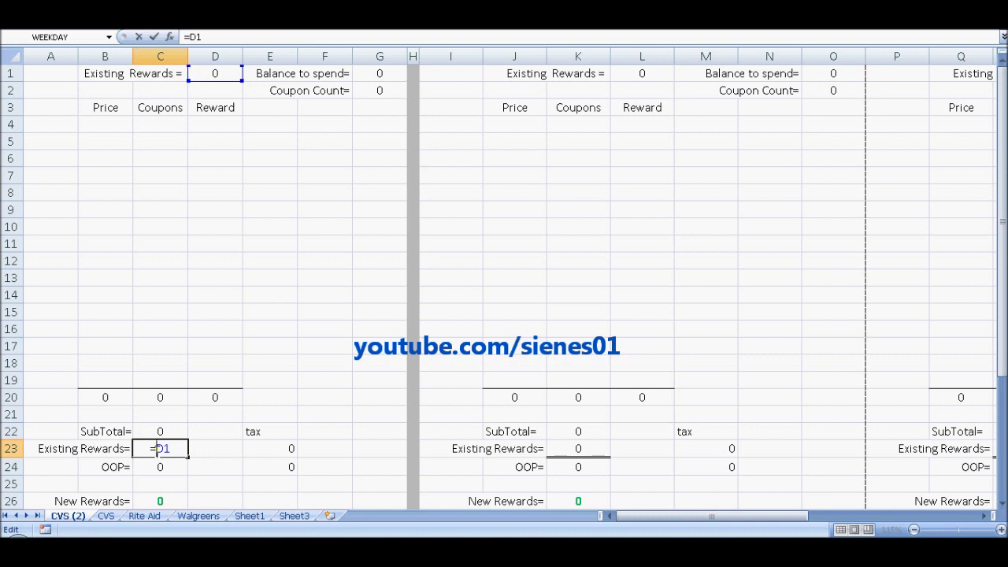
pyautogui.press('Return')
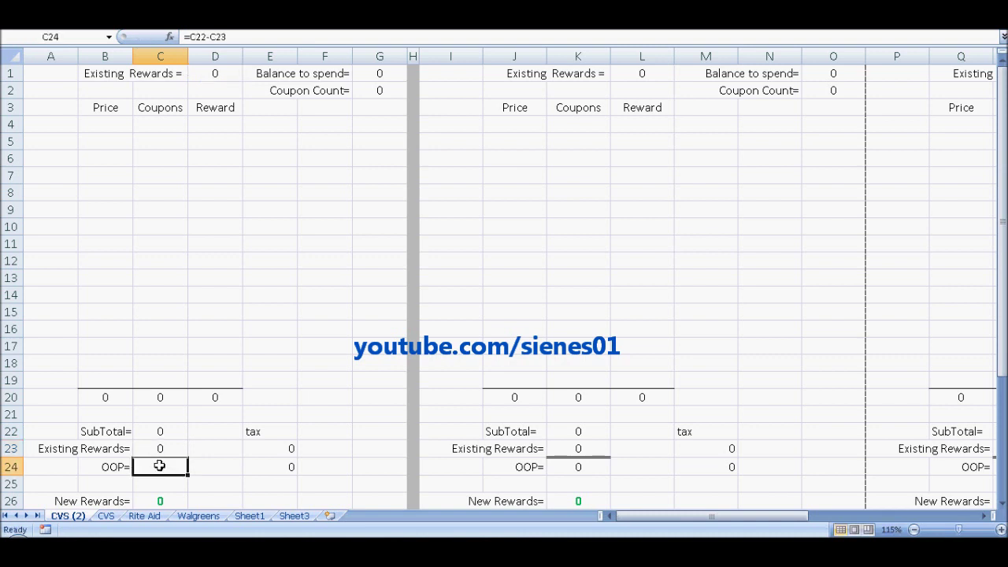
pyautogui.doubleClick(160, 467)
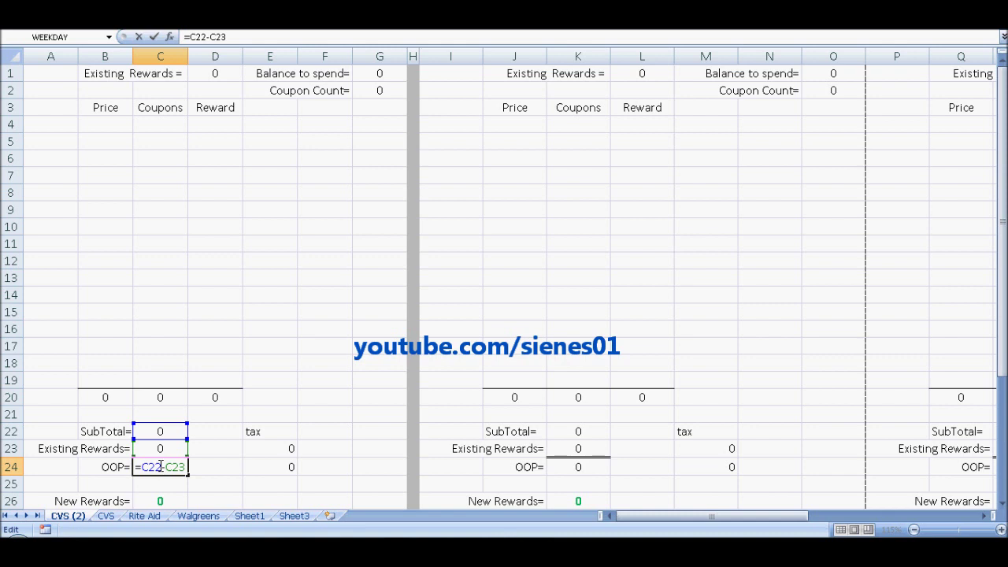
pyautogui.press('Return')
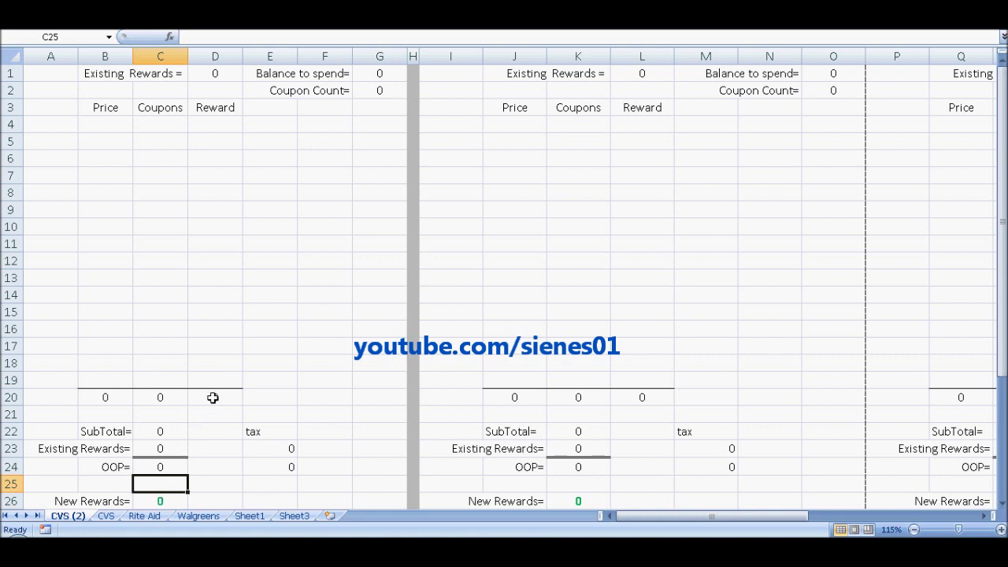
pyautogui.click(165, 496)
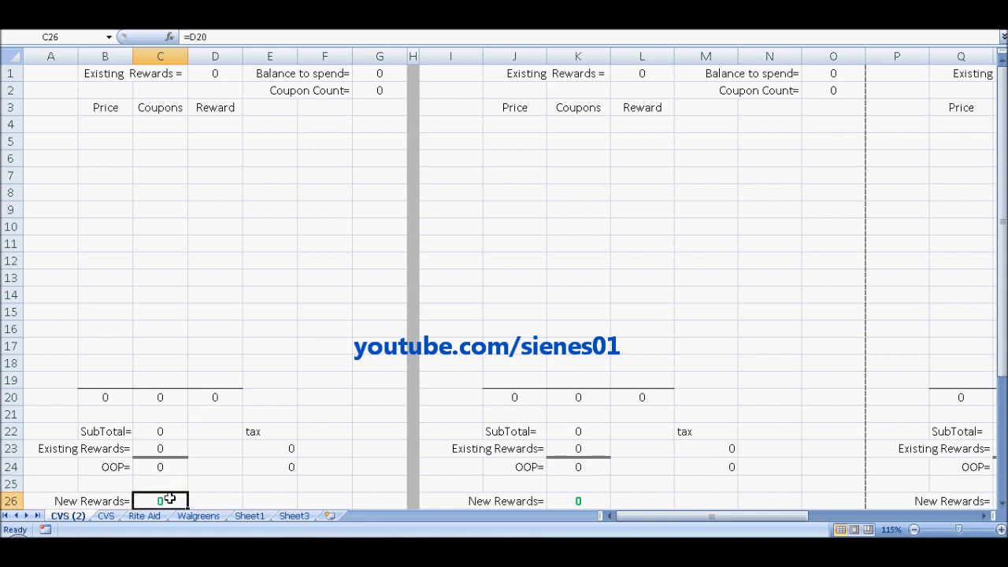
pyautogui.click(646, 75)
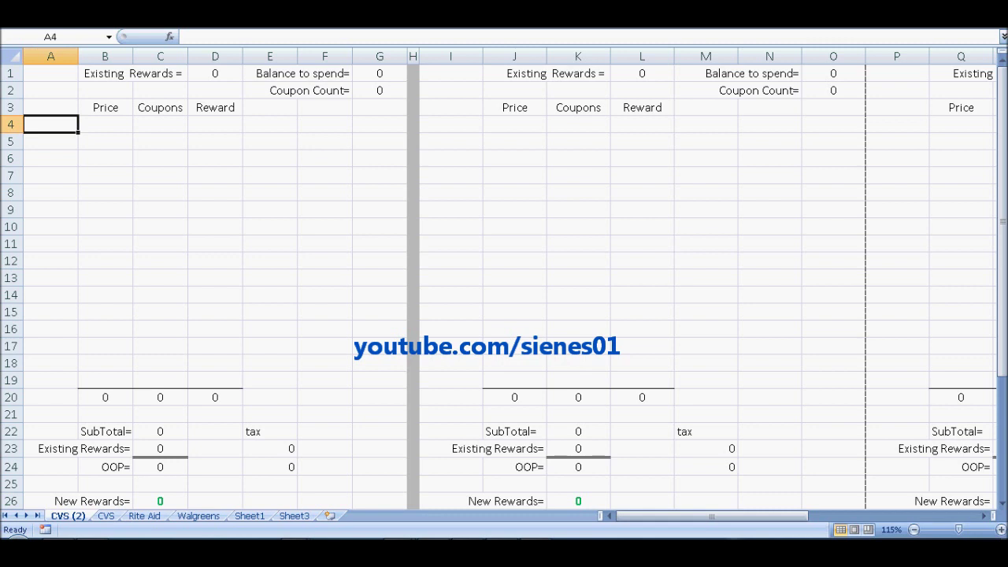
# Enter snickers at a price of 0.5 in rows 4 and 5, with a 0.25 coupon and a reward of 1 in row 5
pyautogui.write('snickers')
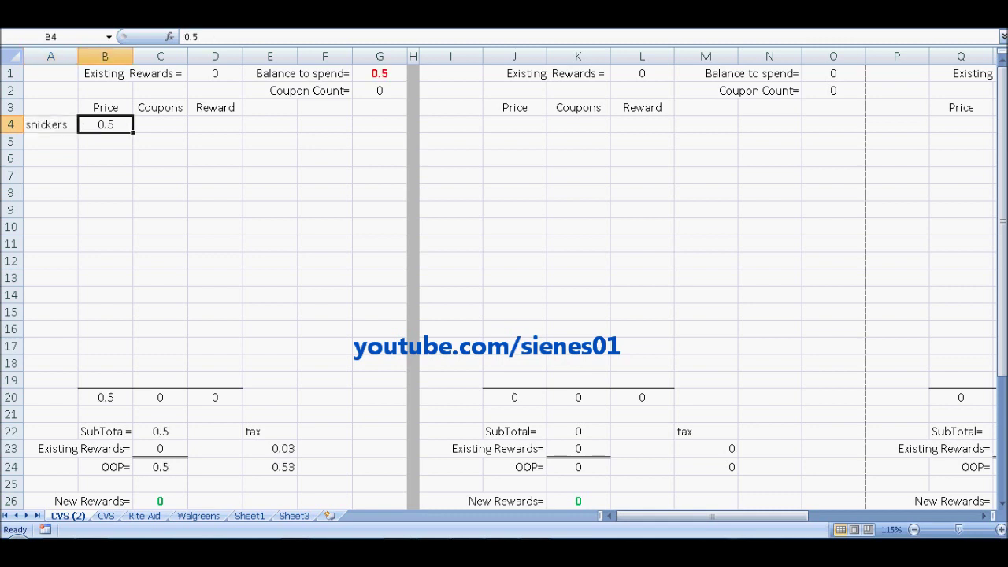
pyautogui.hotkey('ctrl', 'y')
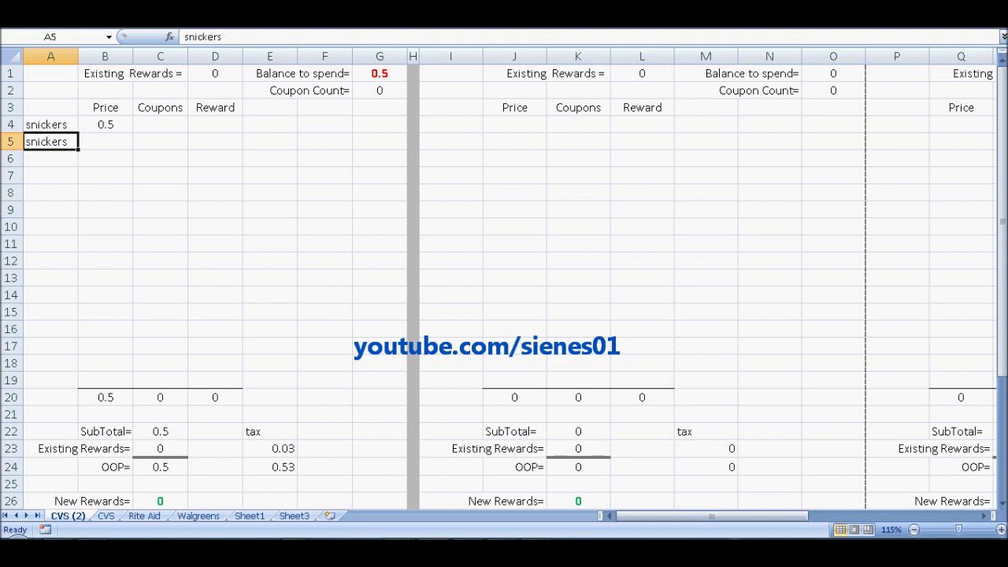
pyautogui.hotkey('ctrl', 'y')
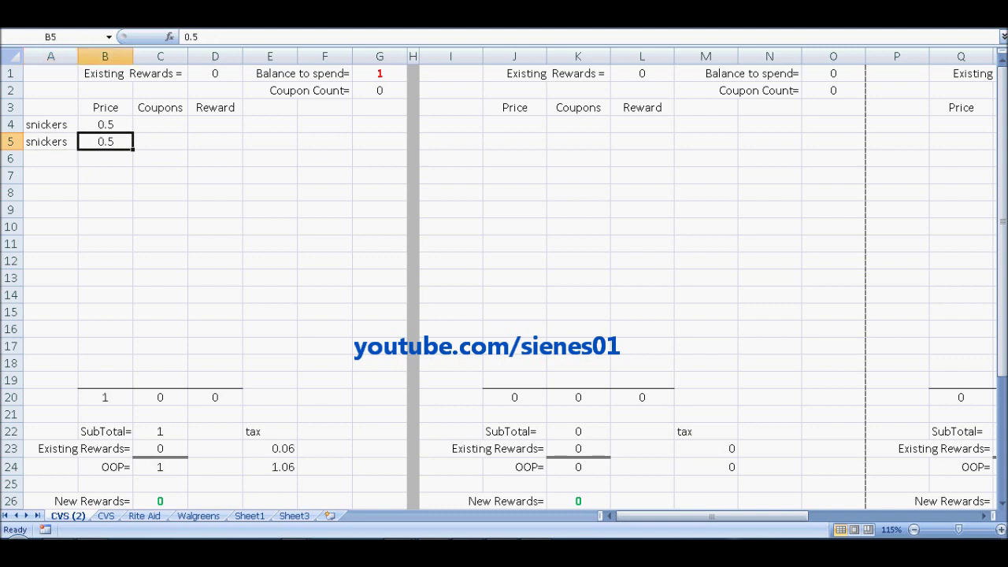
pyautogui.hotkey('ctrl', 'y')
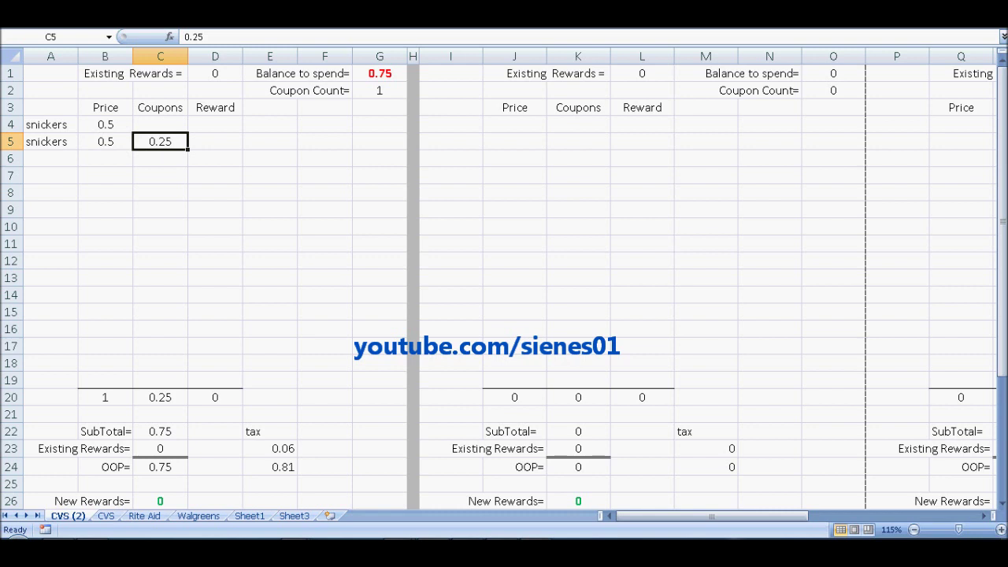
pyautogui.hotkey('ctrl', 'y')
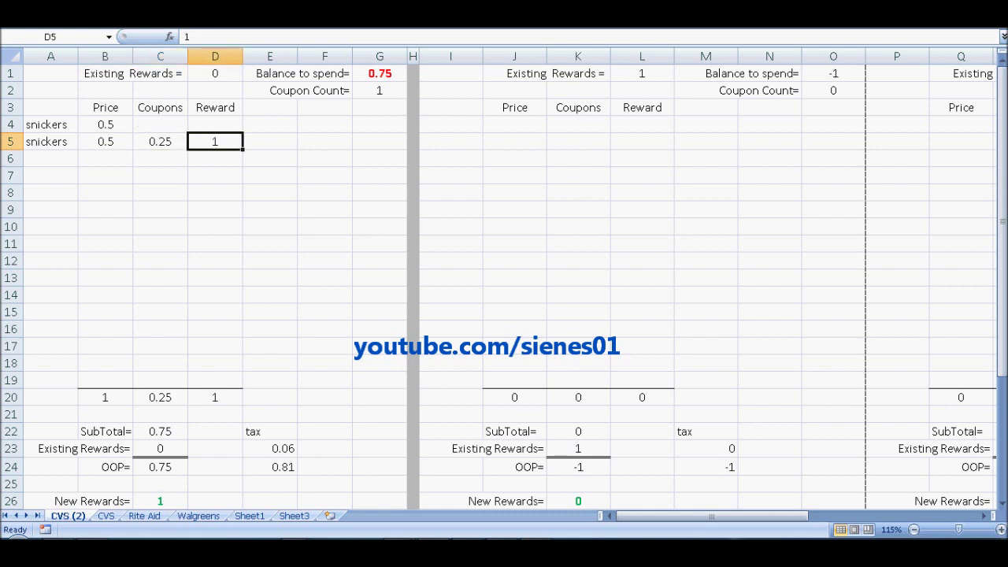
# Enter snickers at 0.5 in rows 6 and 7, with a 0.25 coupon and a reward of 1 in row 7
pyautogui.hotkey('ctrl', 'y')
pyautogui.hotkey('ctrl', 'y')
pyautogui.hotkey('ctrl', 'y')
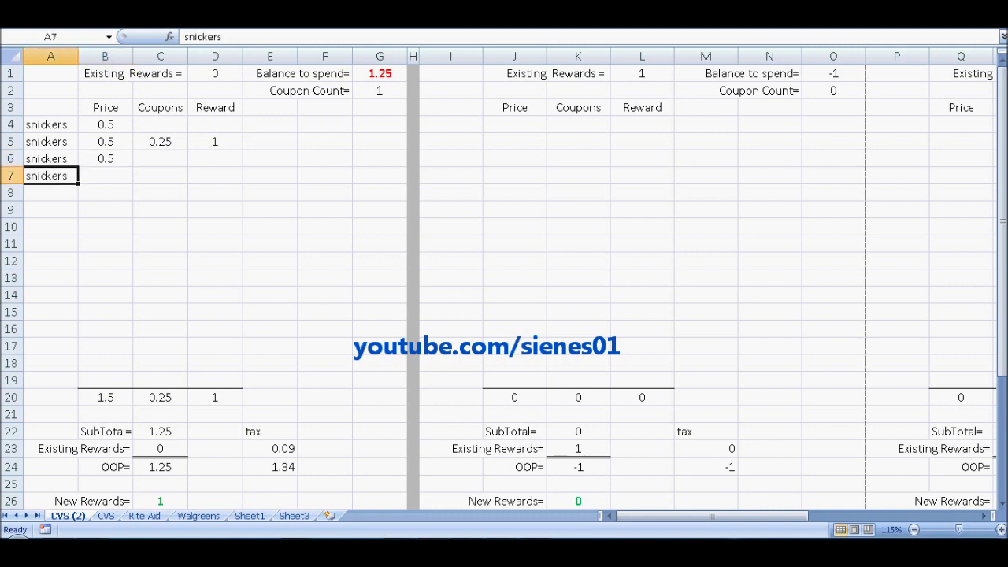
pyautogui.hotkey('ctrl', 'y')
pyautogui.hotkey('ctrl', 'y')
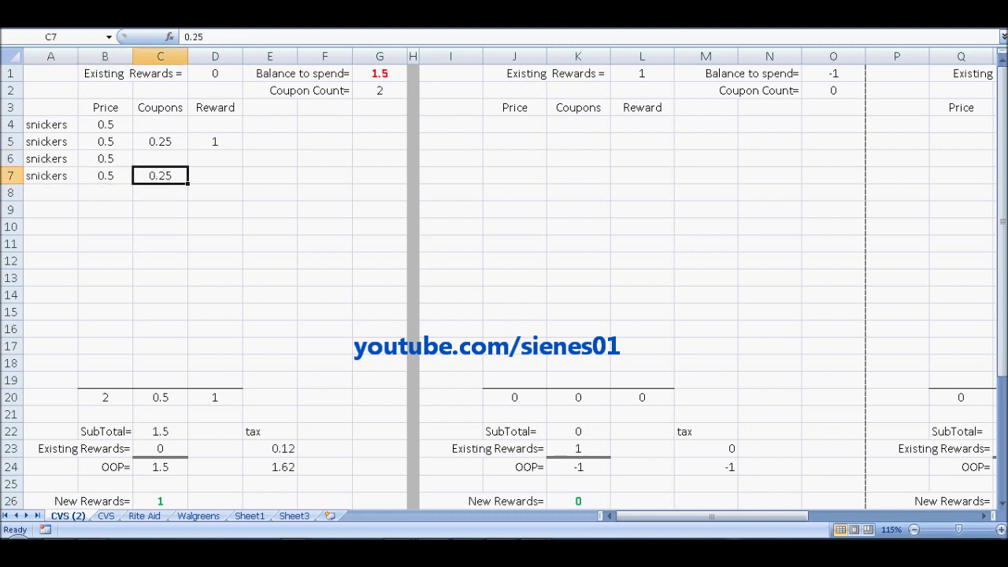
pyautogui.hotkey('ctrl', 'y')
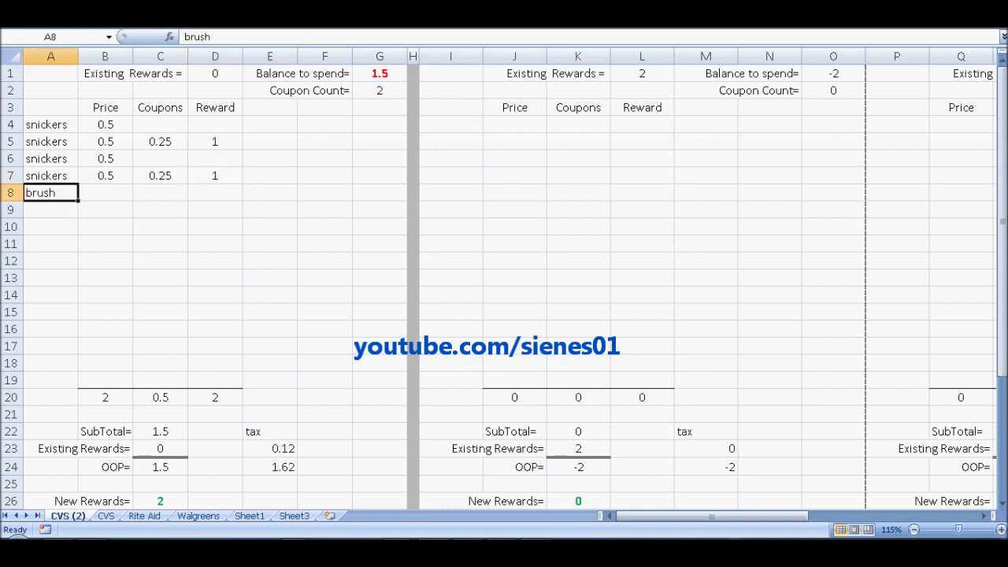
# Enter a brush in rows 8 and 9, each priced 2.99 with a coupon of 1 and a reward of 2
pyautogui.hotkey('ctrl', 'y')
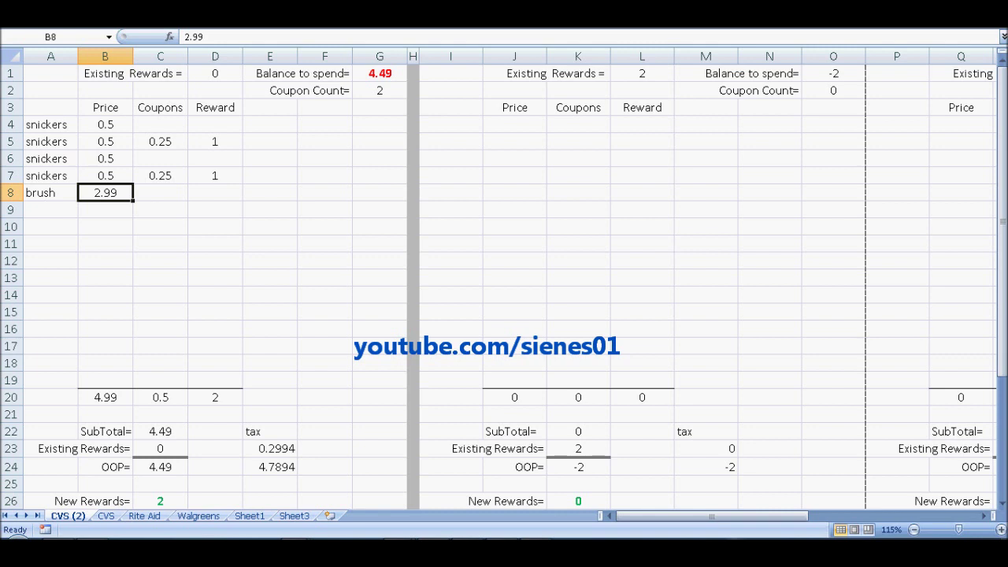
pyautogui.hotkey('ctrl', 'y')
pyautogui.hotkey('ctrl', 'y')
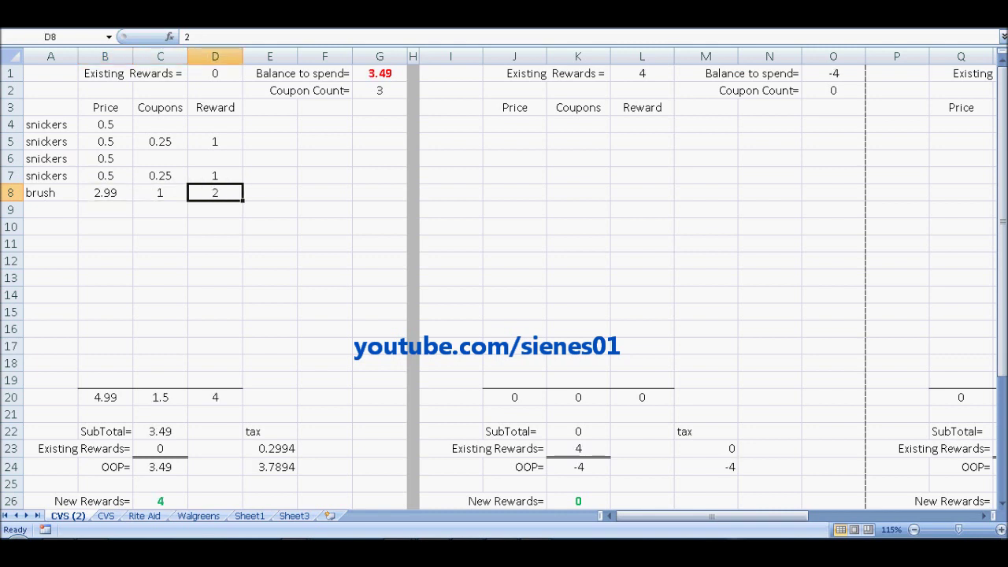
pyautogui.hotkey('ctrl', 'y')
pyautogui.hotkey('ctrl', 'y')
pyautogui.hotkey('ctrl', 'y')
pyautogui.hotkey('ctrl', 'y')
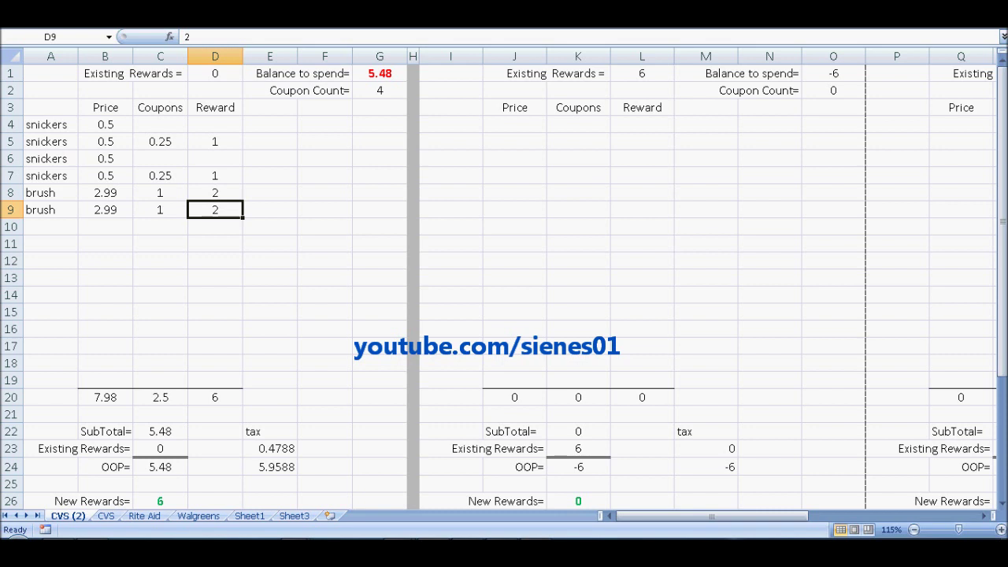
# Add a refill in row 10 with a price of 4.29 and a coupon of 1
pyautogui.press('Return')
pyautogui.write('refill')
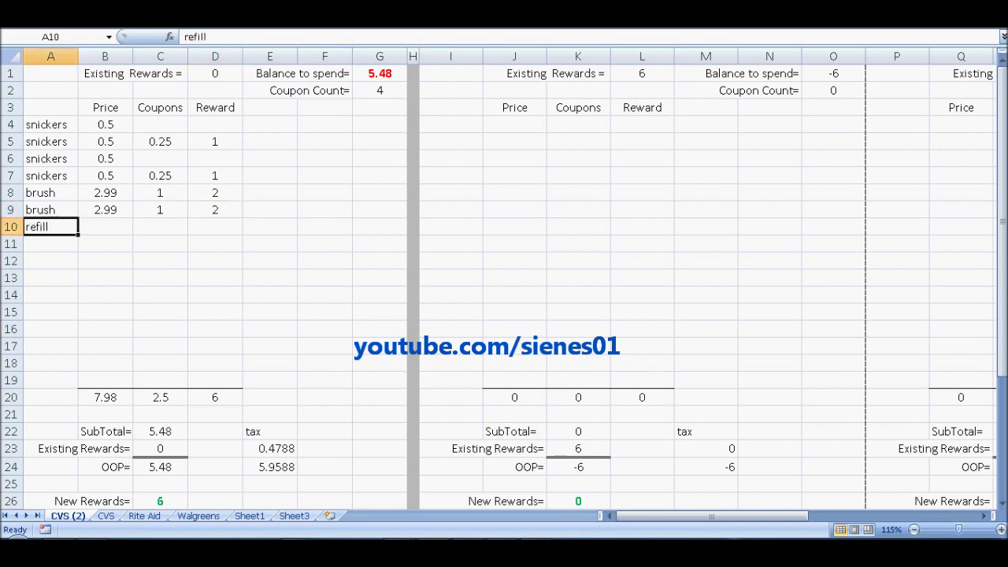
pyautogui.press('Tab')
pyautogui.write('4.29')
pyautogui.hotkey('ctrl', 'Return')
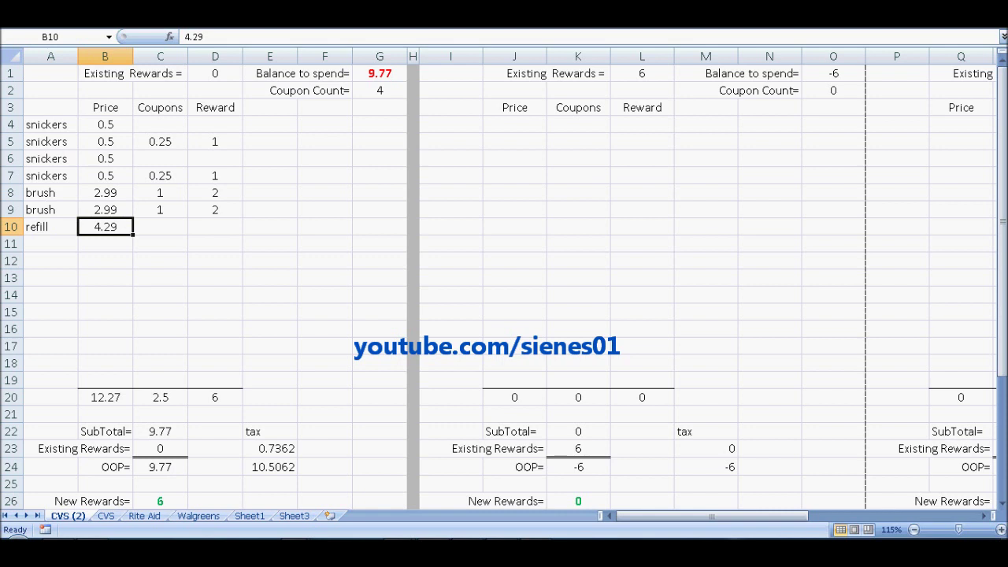
pyautogui.press('Tab')
pyautogui.write('1')
pyautogui.hotkey('ctrl', 'Return')
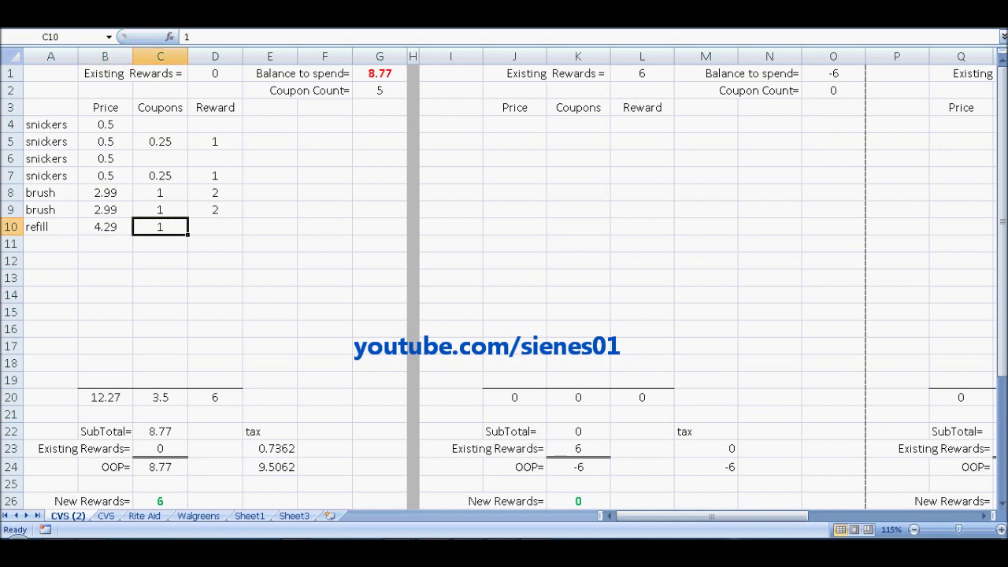
# Add a spray in row 11 with a price of 1.99 and a coupon of 2
pyautogui.hotkey('ctrl', 'y')
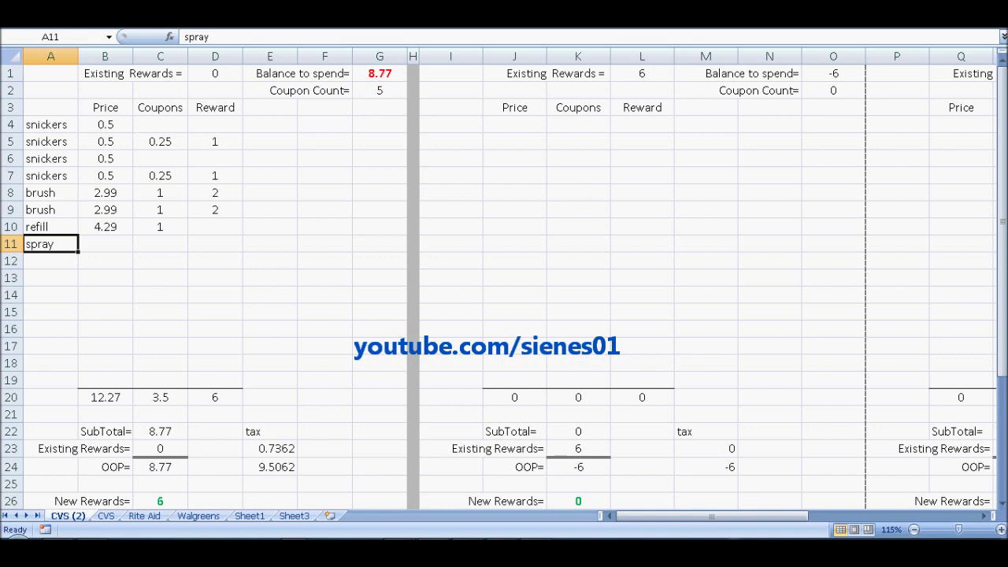
pyautogui.press('Tab')
pyautogui.write('1.99')
pyautogui.hotkey('ctrl', 'Return')
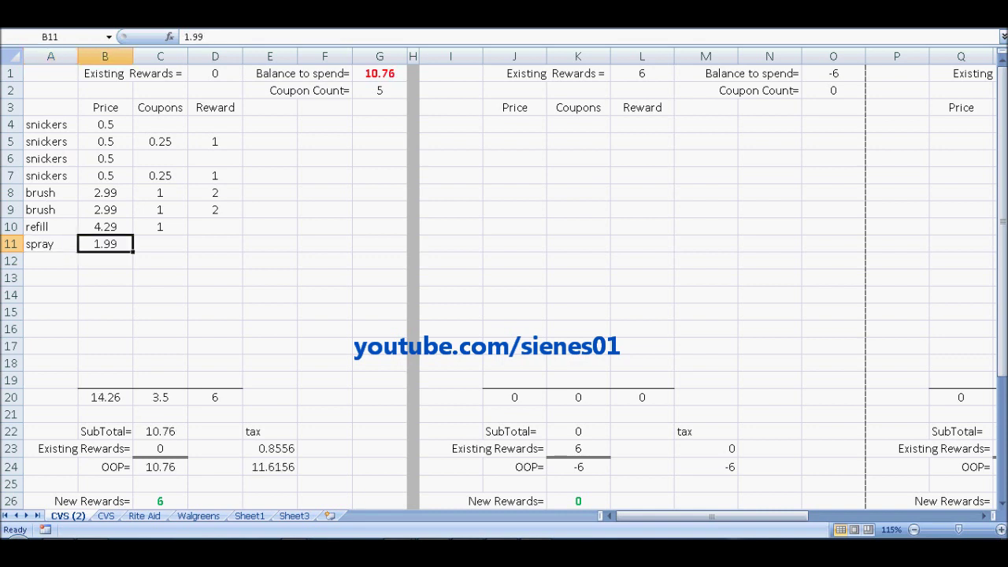
pyautogui.press('Tab')
pyautogui.write('2')
pyautogui.hotkey('ctrl', 'Return')
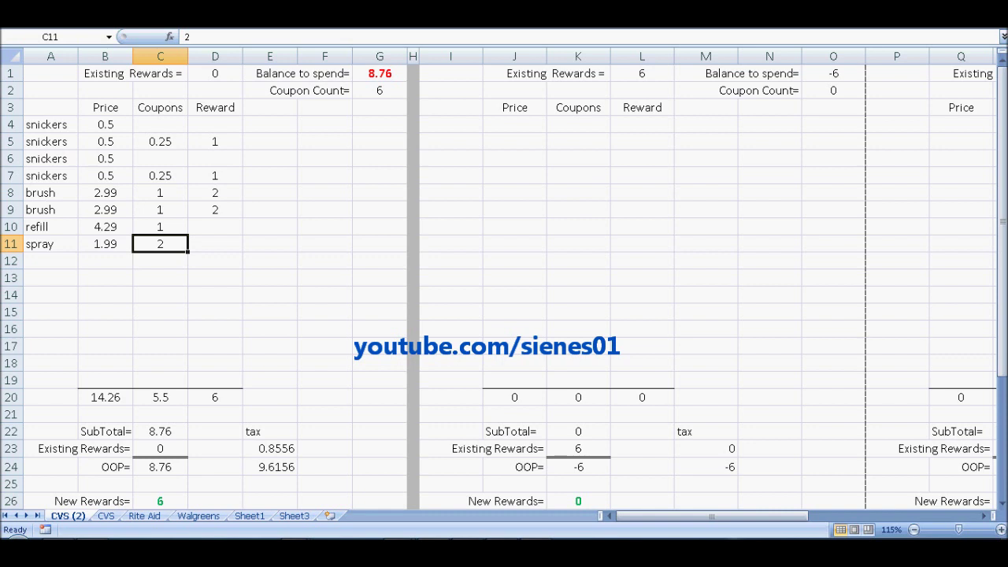
# Enter eob at 0.49 in rows 12 and 13, with a coupon of 2 in row 13
pyautogui.press('Return')
pyautogui.write('eob')
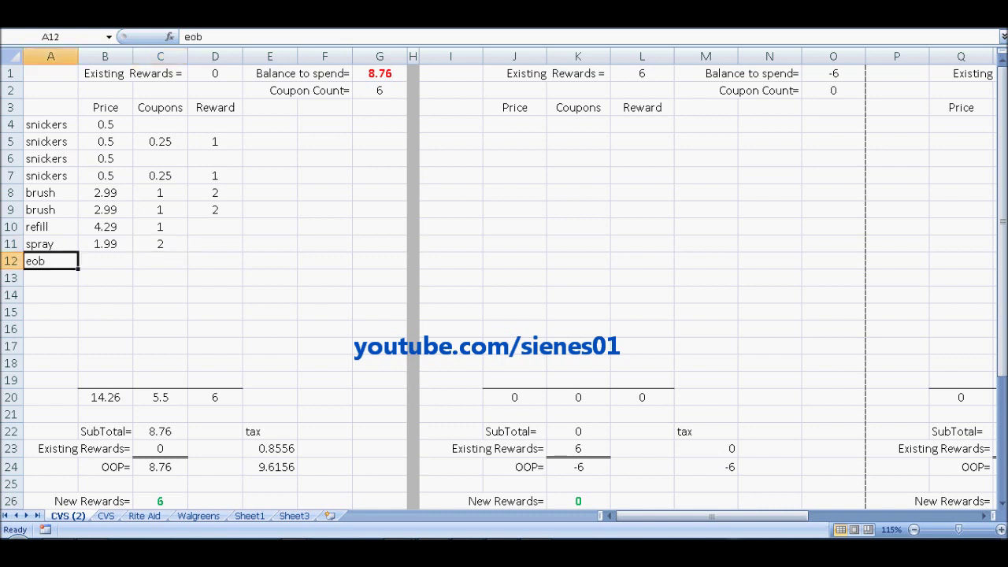
pyautogui.press('Tab')
pyautogui.write('0.49')
pyautogui.press('Return')
pyautogui.write('eob')
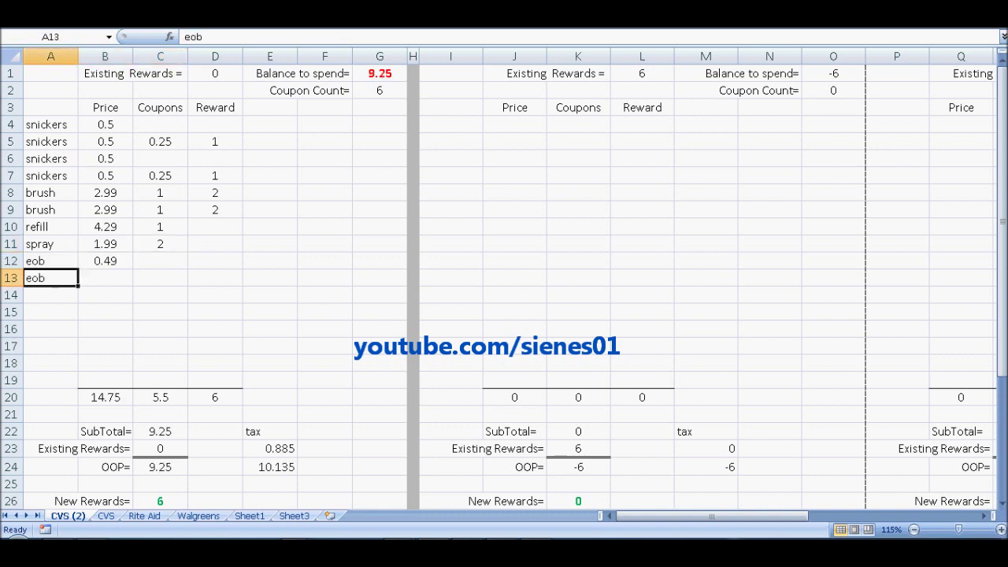
pyautogui.press('Tab')
pyautogui.hotkey('ctrl', 'd')
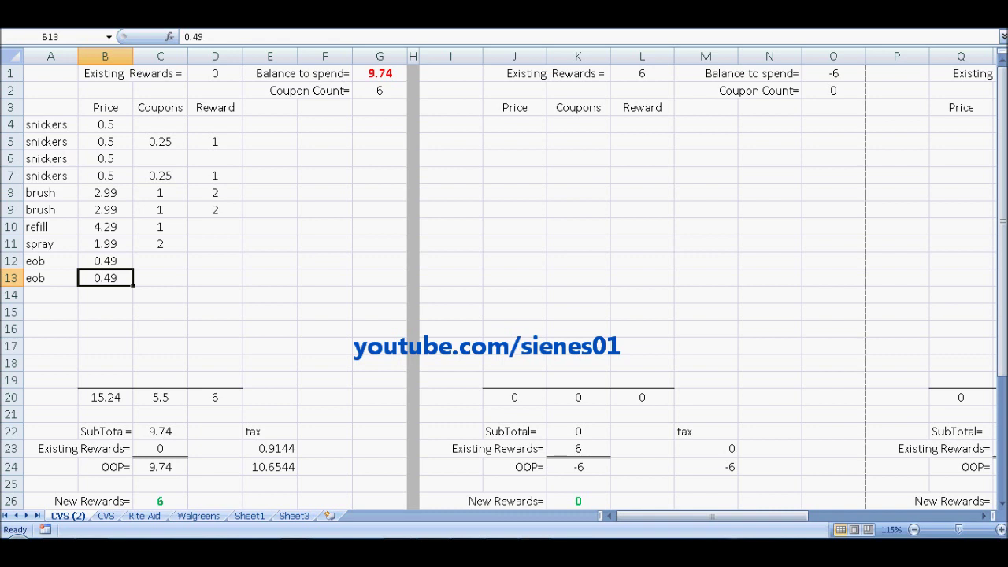
pyautogui.press('Right')
pyautogui.write('2')
pyautogui.press('Return')
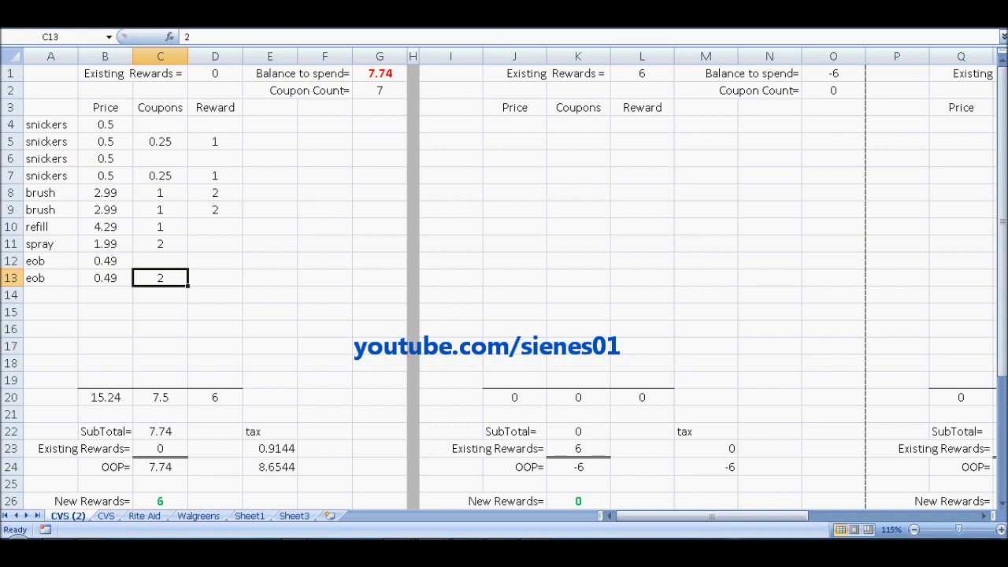
# Add a cvs store coupon of 3 in row 14 of the first transaction
pyautogui.click(50, 295)
pyautogui.write('cvs')
pyautogui.click(160, 295)
pyautogui.write('3')
pyautogui.press('Return')
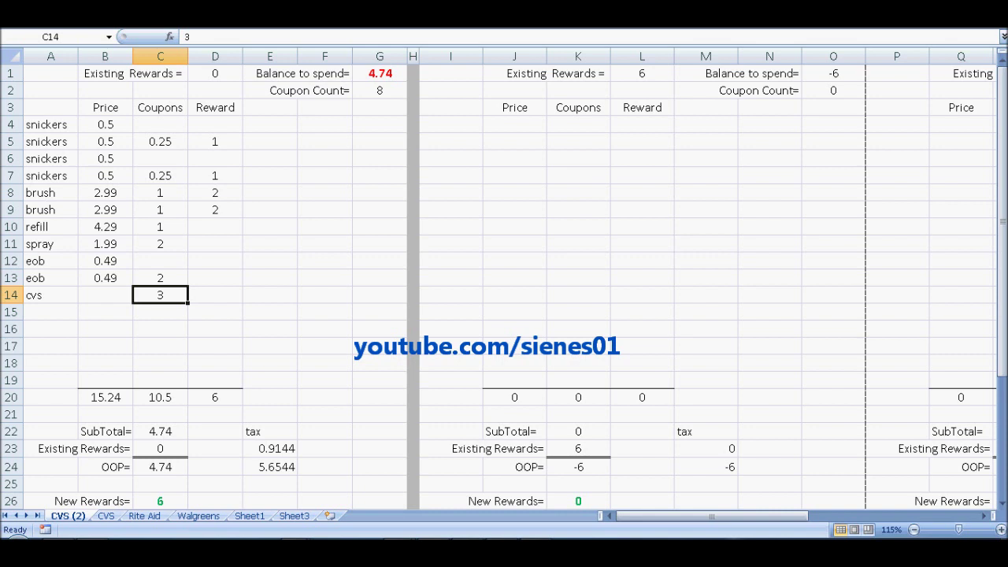
# Start the second transaction with sauce in row 4, priced 1.67 with a 0.6 coupon
pyautogui.hotkey('ctrl', 'y')
pyautogui.hotkey('ctrl', 'y')
pyautogui.hotkey('ctrl', 'y')
pyautogui.hotkey('ctrl', 'y')
pyautogui.hotkey('ctrl', 'y')
pyautogui.hotkey('ctrl', 'y')
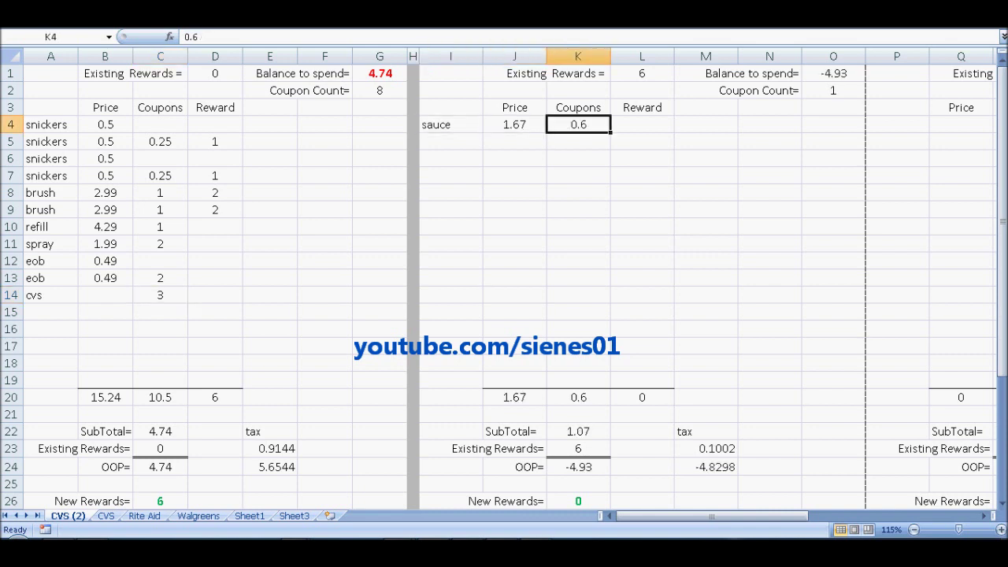
# Enter sauce in rows 5 to 7 of the second transaction at 1.67, 1.66 and 1.67, each with a 0.6 coupon
pyautogui.press('Return')
pyautogui.write('sauce\t1.66\t0.6')
pyautogui.press('Return')
pyautogui.write('sauce\t1.67\t0.6')
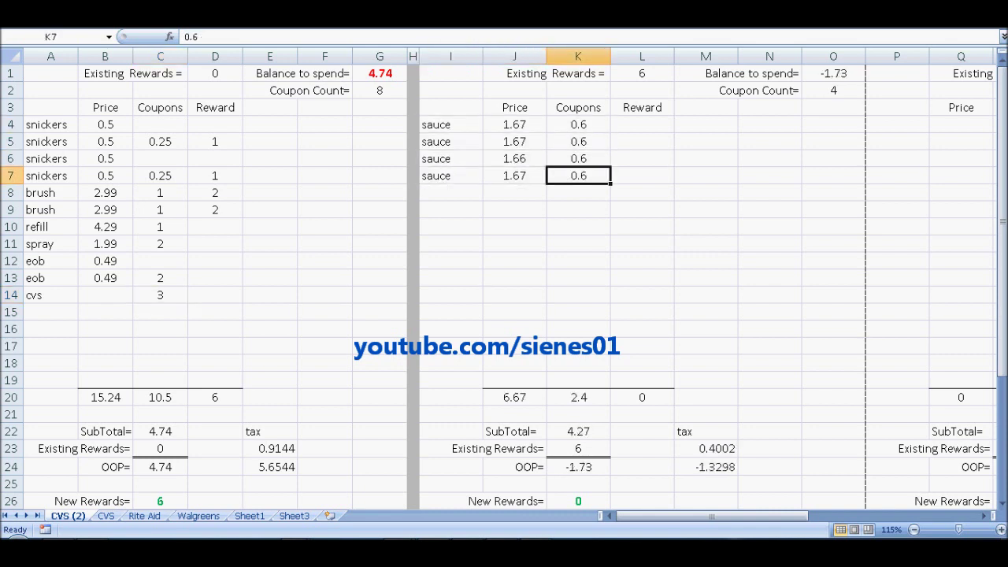
# Enter sauce in rows 8 and 9 of the second transaction at 1.67 and 1.66, with a reward of 3 in row 9
pyautogui.press('Return')
pyautogui.write('sauce')
pyautogui.press('Tab')
pyautogui.write('1.67')
pyautogui.press('Return')
pyautogui.write('sauce')
pyautogui.press('Tab')
pyautogui.write('1.66')
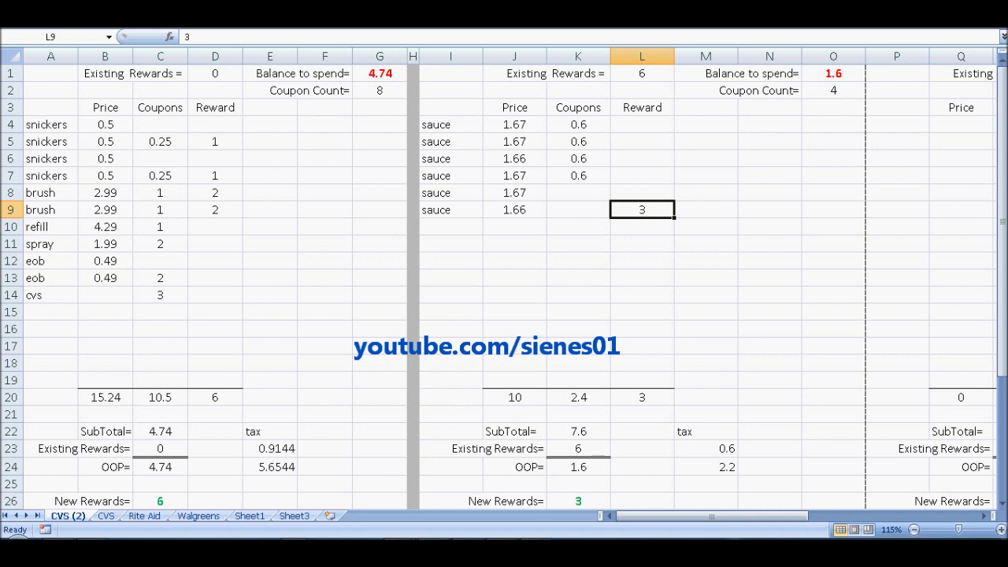
# Add paste in row 10 of the second transaction with a price of 3.99, a coupon of 1 and a reward of 2
pyautogui.hotkey('ctrl', 'y')
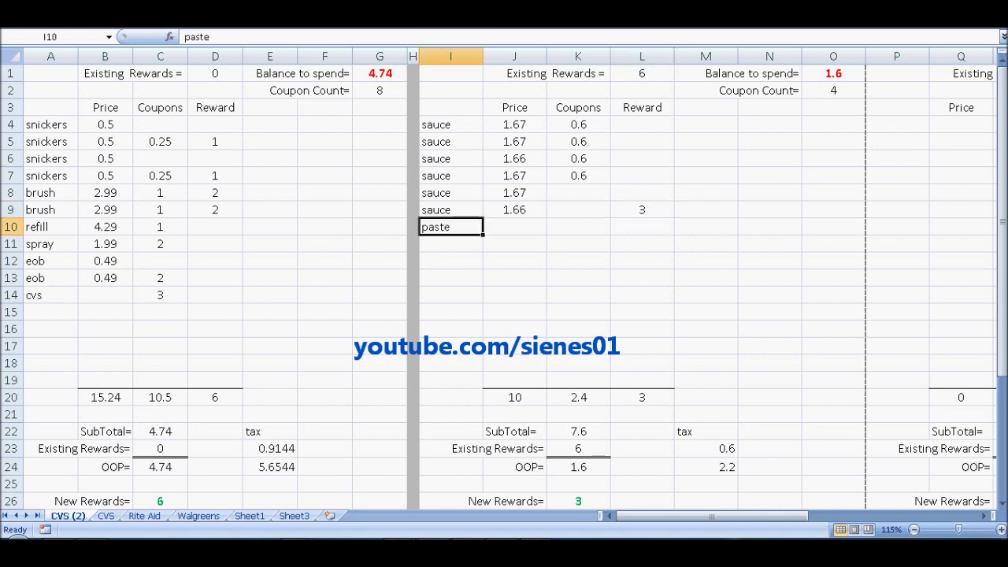
pyautogui.hotkey('ctrl', 'y')
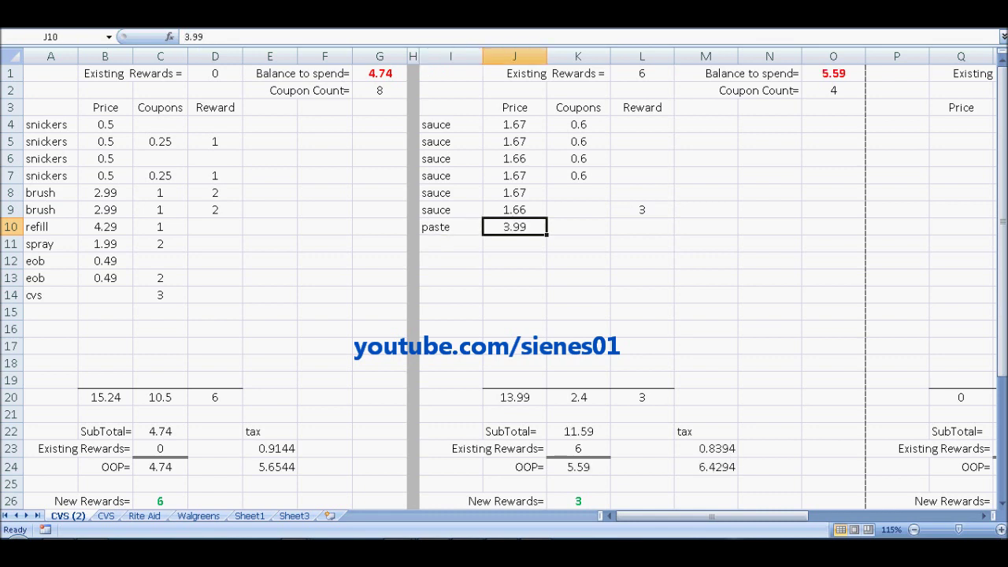
pyautogui.hotkey('ctrl', 'y')
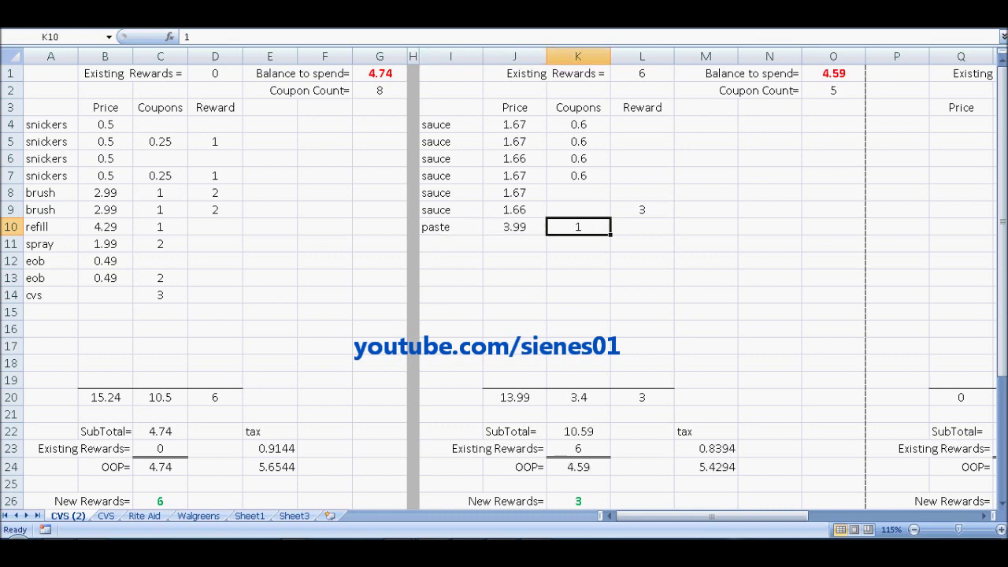
pyautogui.press('Right')
pyautogui.write('2')
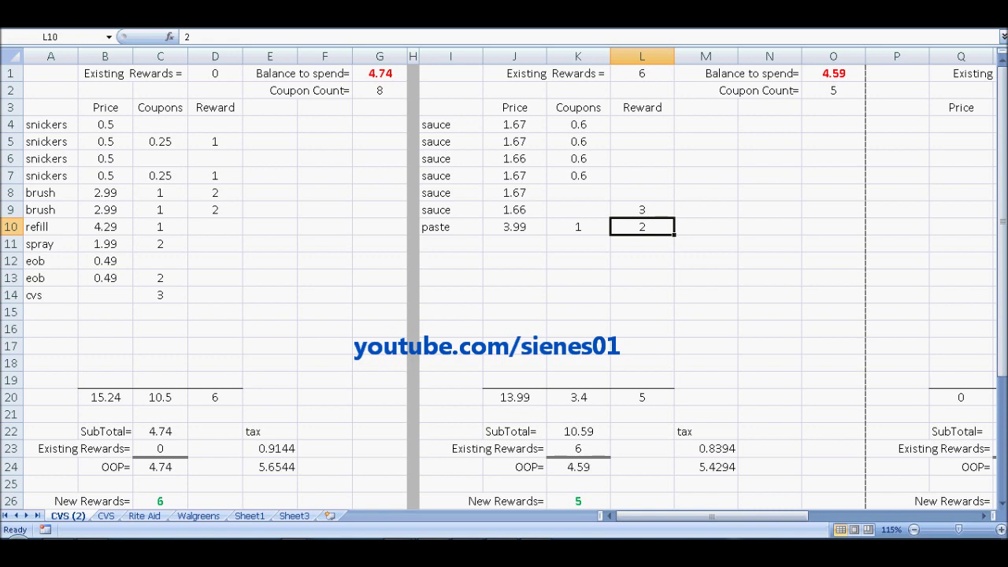
# Add jellie in row 11 of the second transaction with a price of 0.99 and a reward of 0.99
pyautogui.press('Return')
pyautogui.write('jellie')
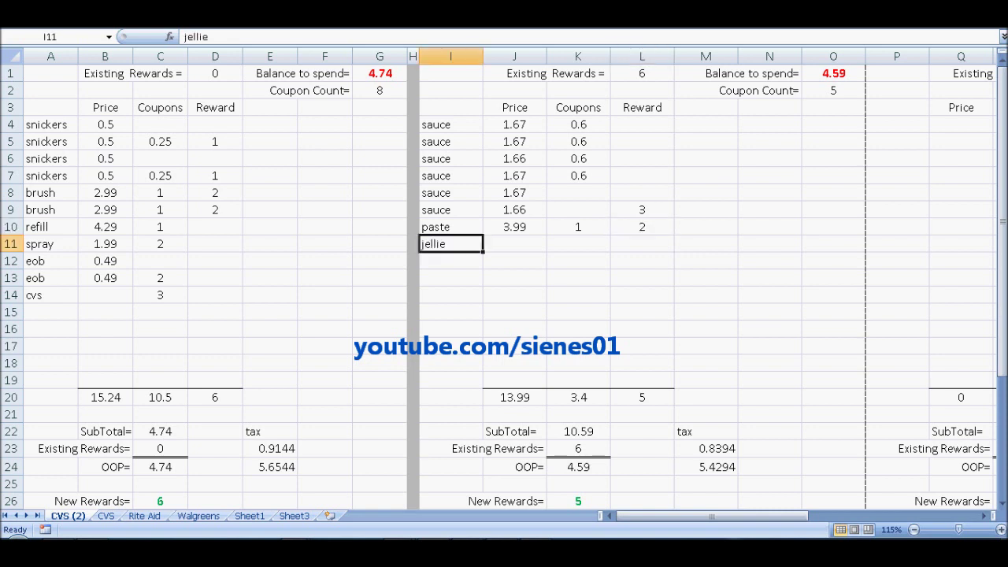
pyautogui.press('Tab')
pyautogui.write('0.99')
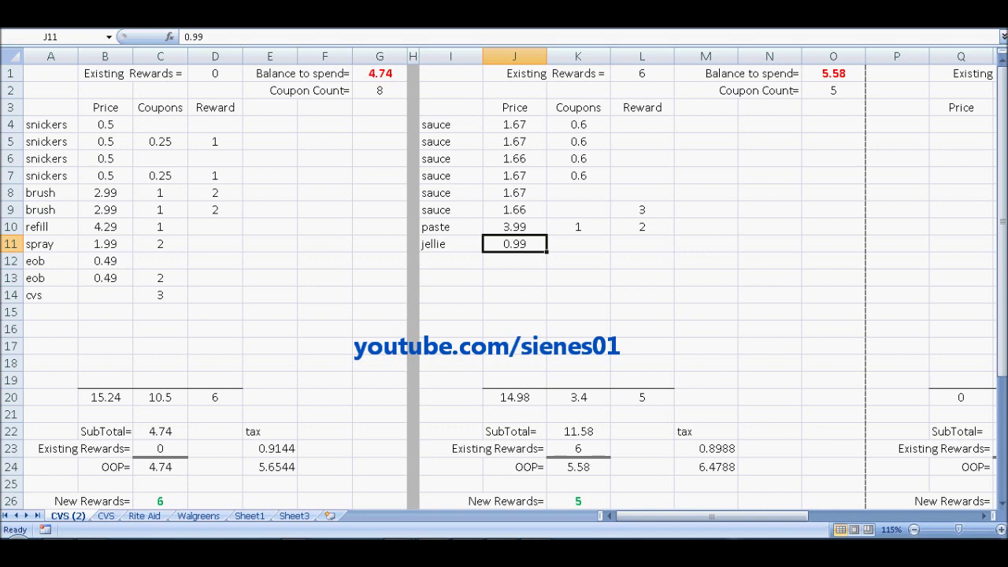
pyautogui.press('Tab')
pyautogui.press('Tab')
pyautogui.write('0.99')
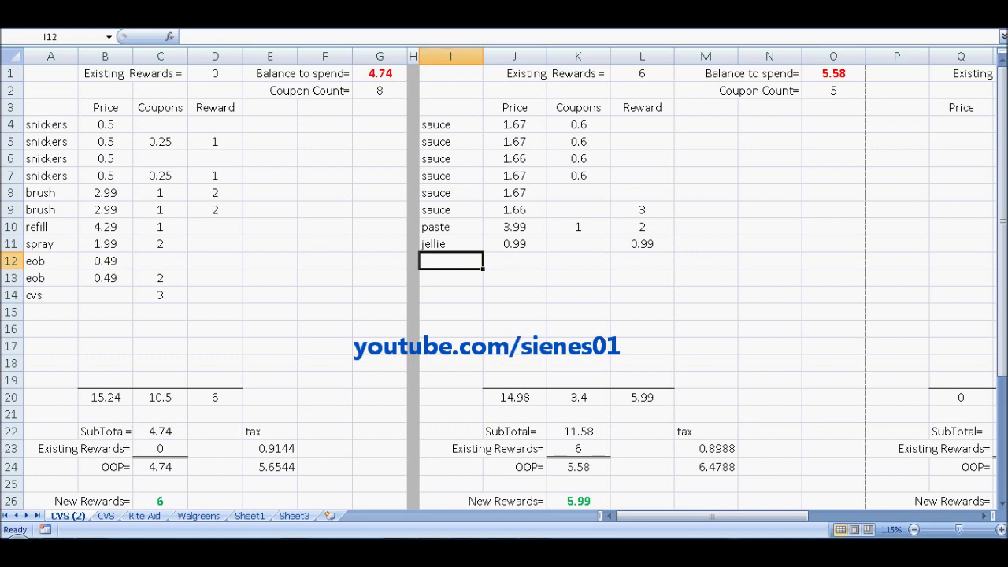
# Add a cvs store coupon of 3 in row 12 of the second transaction
pyautogui.write('cvs')
pyautogui.press('Right')
pyautogui.press('Right')
pyautogui.write('3')
pyautogui.press('Return')
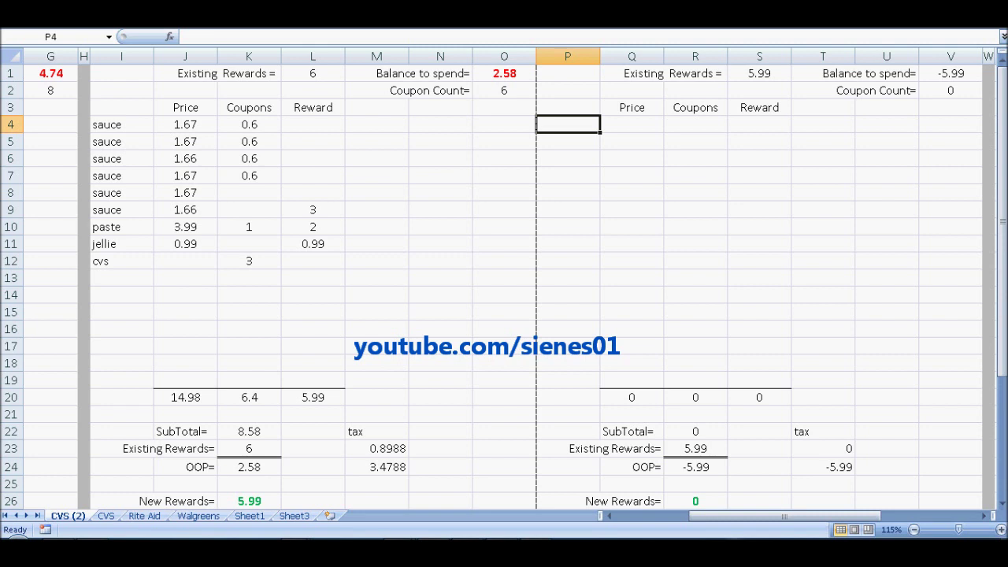
# Enter refill at 4.29 in rows 4 and 5 of the third transaction, with a coupon of 2 in row 5
pyautogui.write('refill')
pyautogui.press('Tab')
pyautogui.write('4.29')
pyautogui.press('Return')
pyautogui.write('refill')
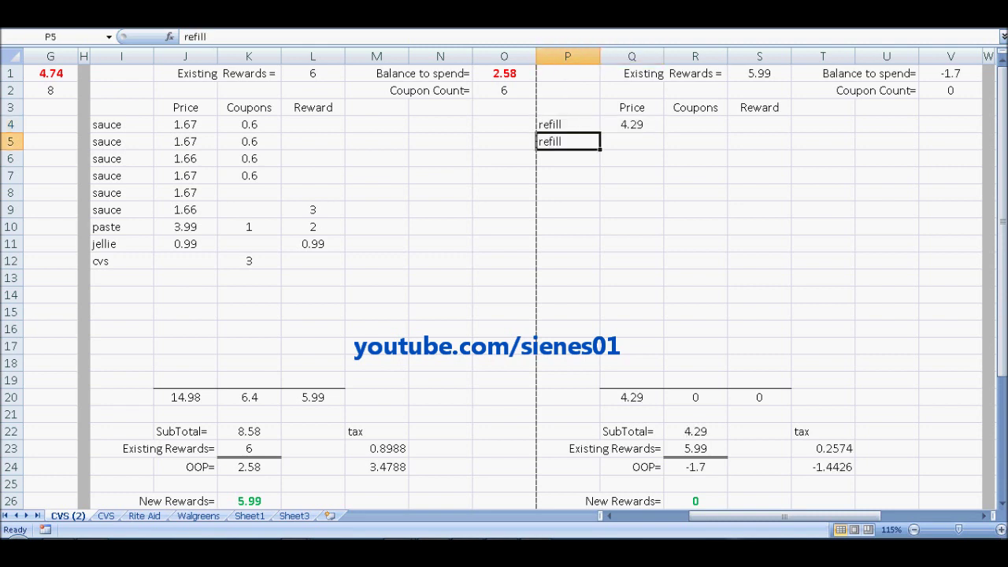
pyautogui.press('Tab')
pyautogui.hotkey('ctrl', 'd')
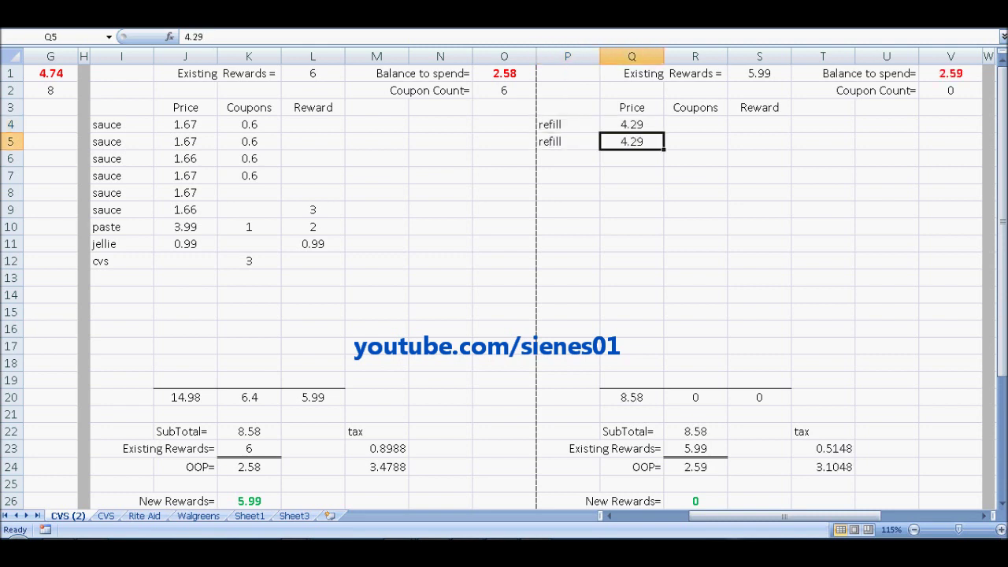
pyautogui.press('Tab')
pyautogui.write('2')
pyautogui.hotkey('ctrl', 'Return')
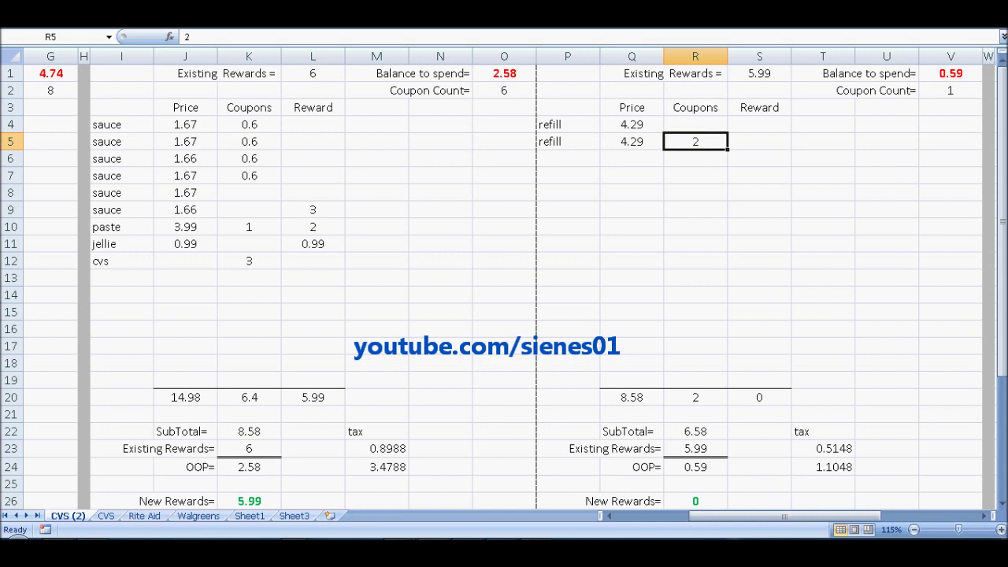
# Enter spray at 2.69 in rows 6 and 7 of the third transaction, with a coupon of 2 and a reward of 10 in row 7
pyautogui.hotkey('ctrl', 'y')
pyautogui.hotkey('ctrl', 'y')
pyautogui.hotkey('ctrl', 'y')
pyautogui.hotkey('ctrl', 'y')
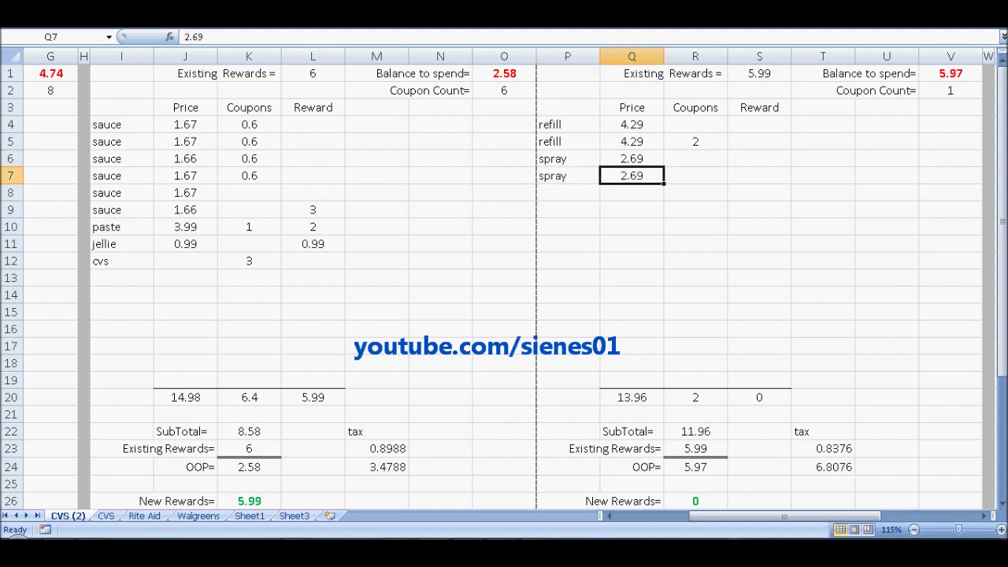
pyautogui.press('Tab')
pyautogui.write('2')
pyautogui.hotkey('ctrl', 'Return')
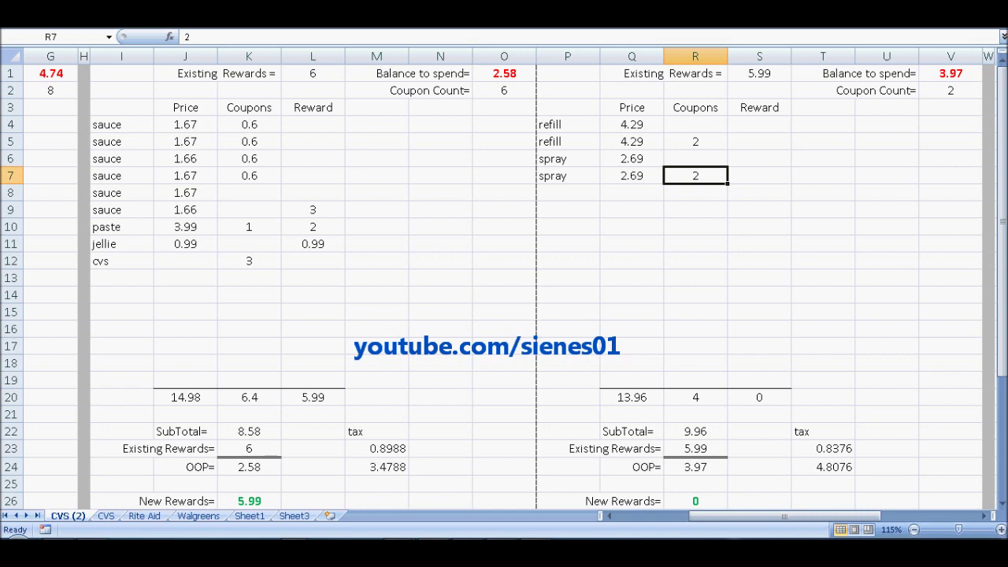
pyautogui.hotkey('ctrl', 'y')
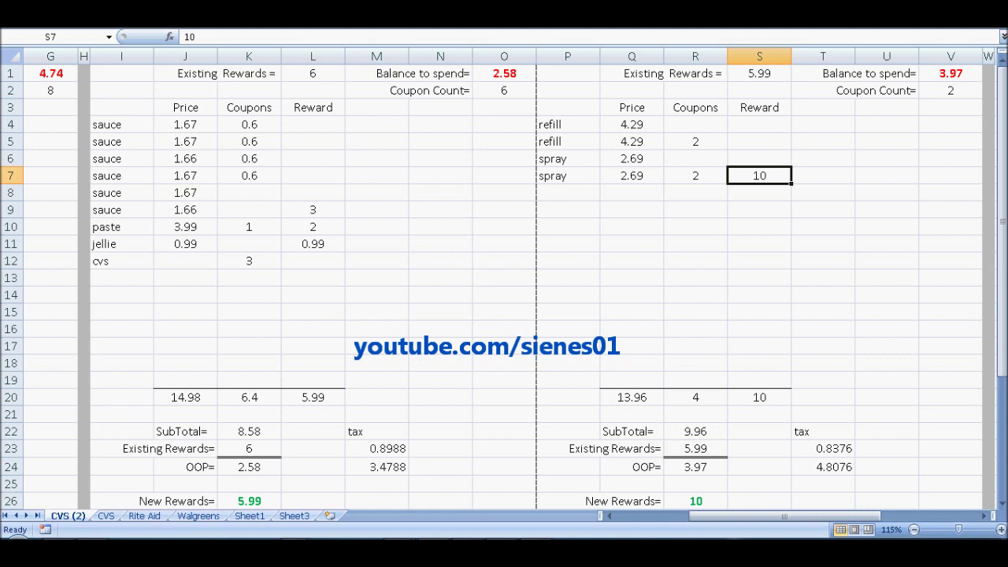
# Enter tuna in rows 8 and 9 of the third transaction, priced 1 with a coupon of 1 in row 8 and priced 0 in row 9
pyautogui.hotkey('ctrl', 'y')
pyautogui.hotkey('ctrl', 'y')
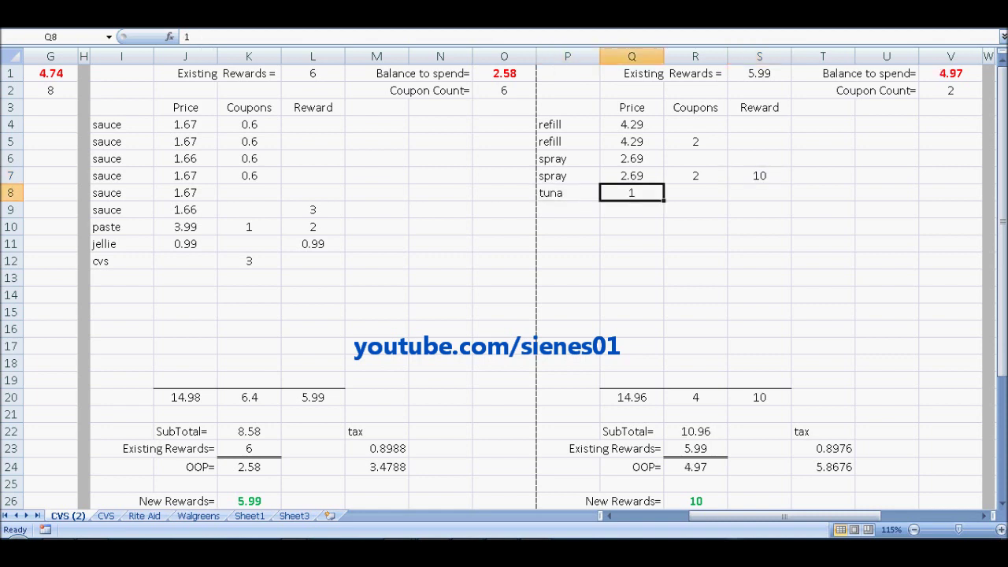
pyautogui.hotkey('ctrl', 'y')
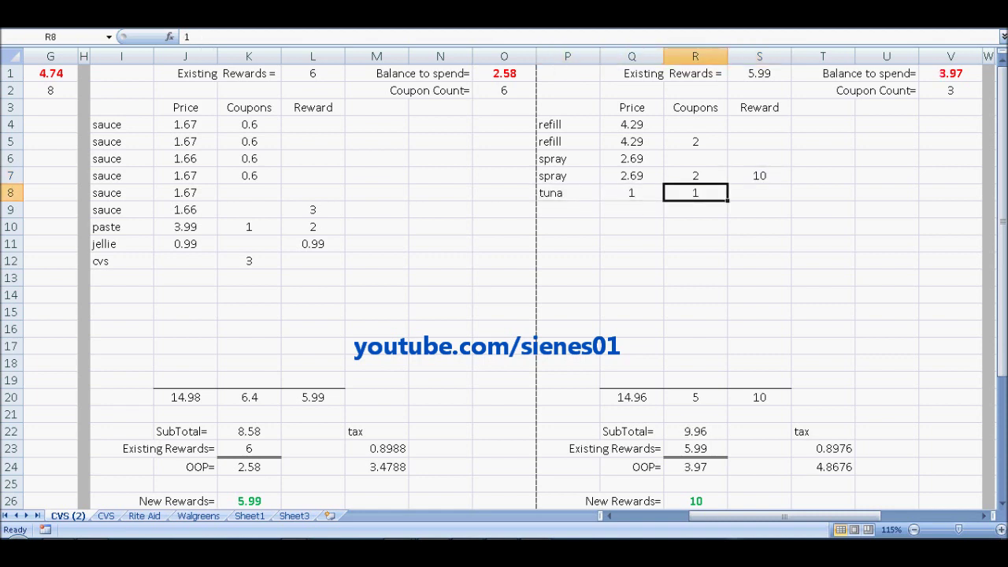
pyautogui.hotkey('ctrl', 'y')
pyautogui.hotkey('ctrl', 'y')
pyautogui.hotkey('ctrl', 'y')
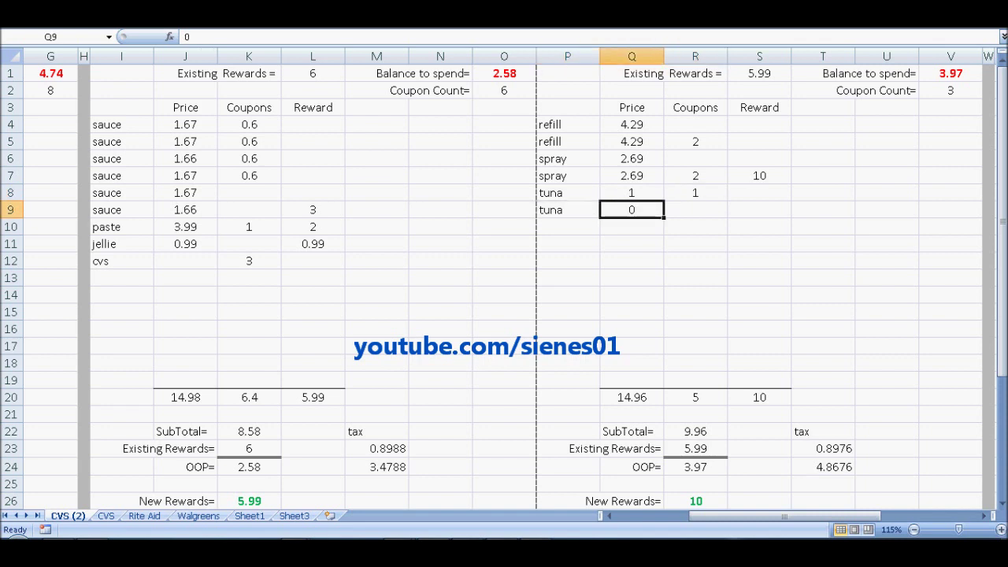